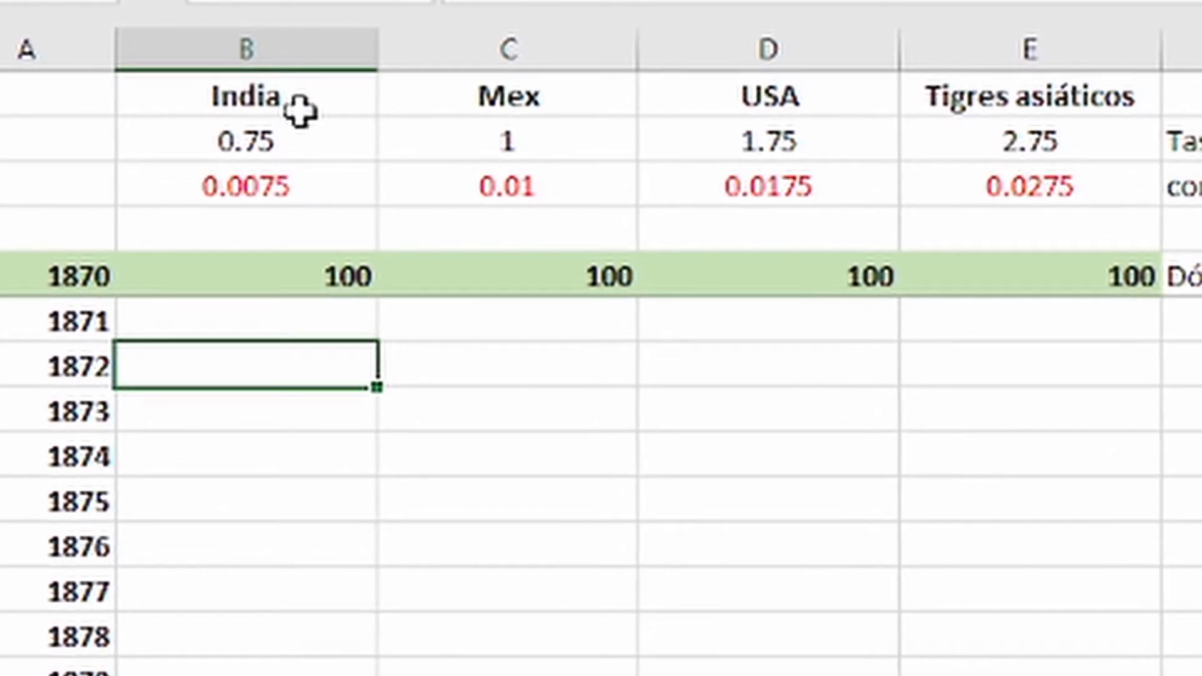
Review the annual per-capita growth rates in row 2 for India, Mex, USA and Tigres asiáticos
{"action": "left_click", "coordinate": [261, 142]}
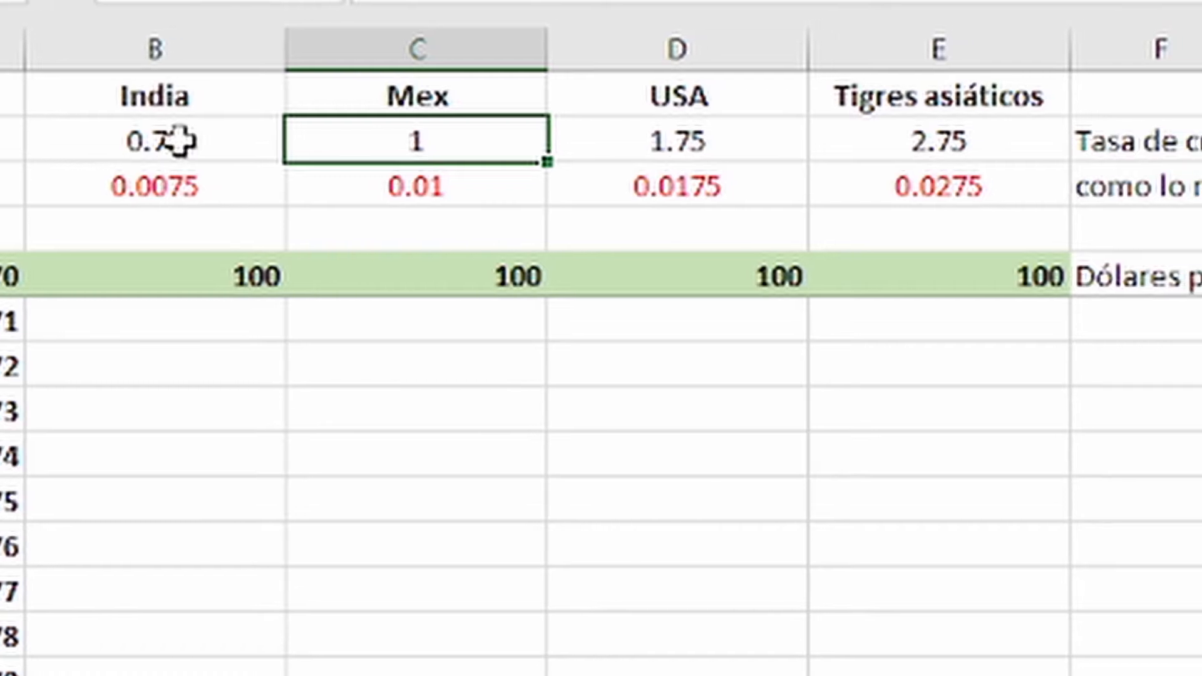
{"action": "key", "text": "Down"}
{"action": "key", "text": "Up"}
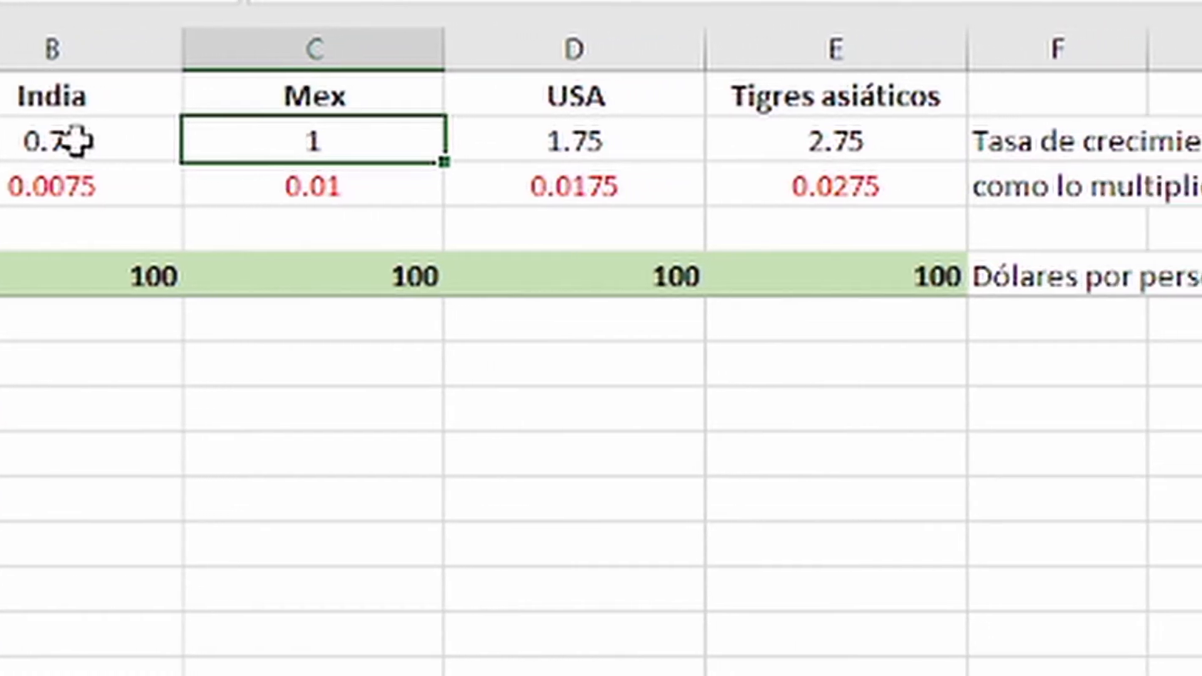
{"action": "key", "text": "Right"}
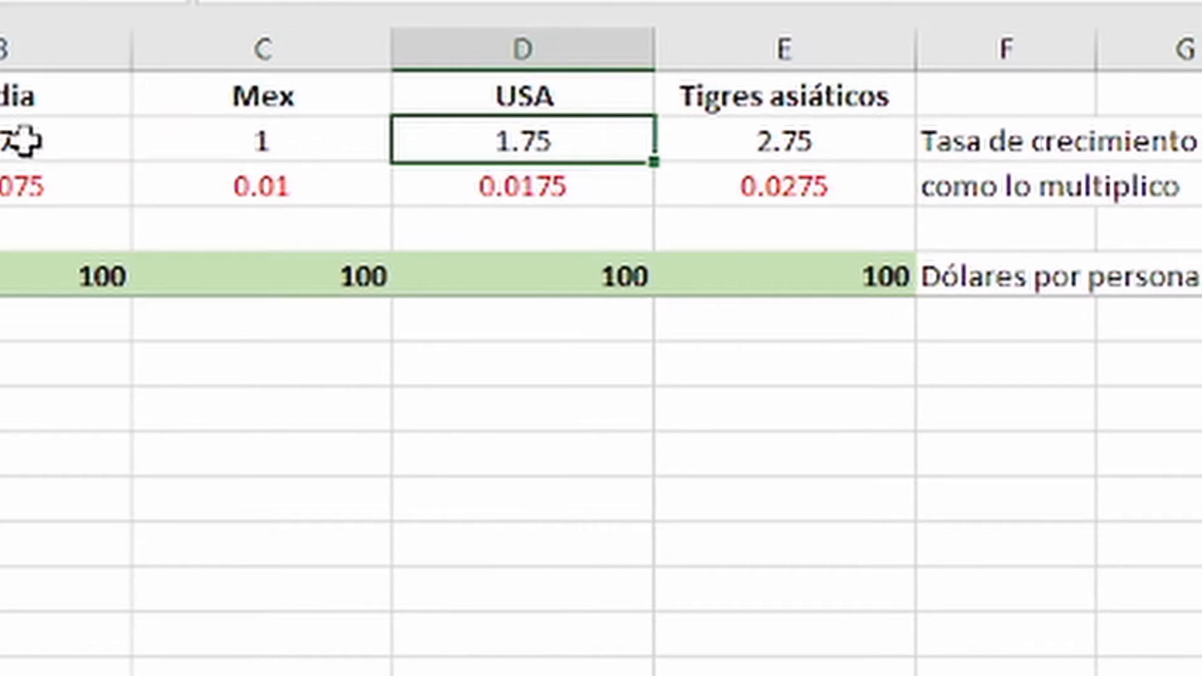
{"action": "key", "text": "Up"}
{"action": "key", "text": "Down"}
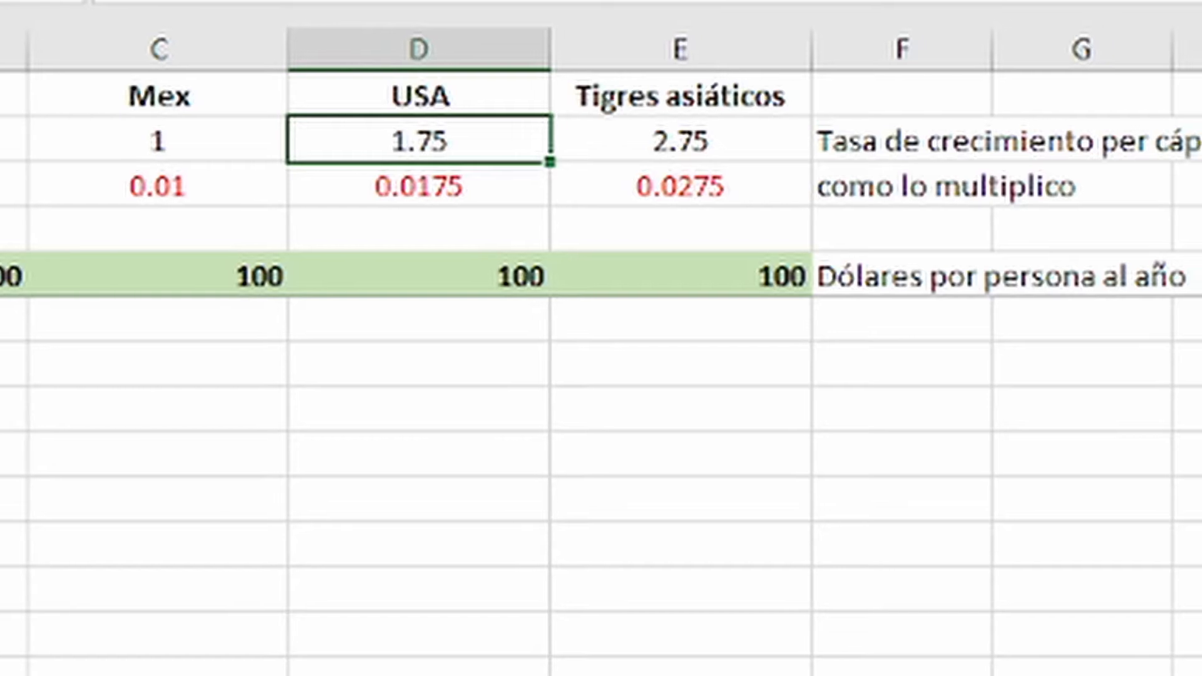
{"action": "key", "text": "Right"}
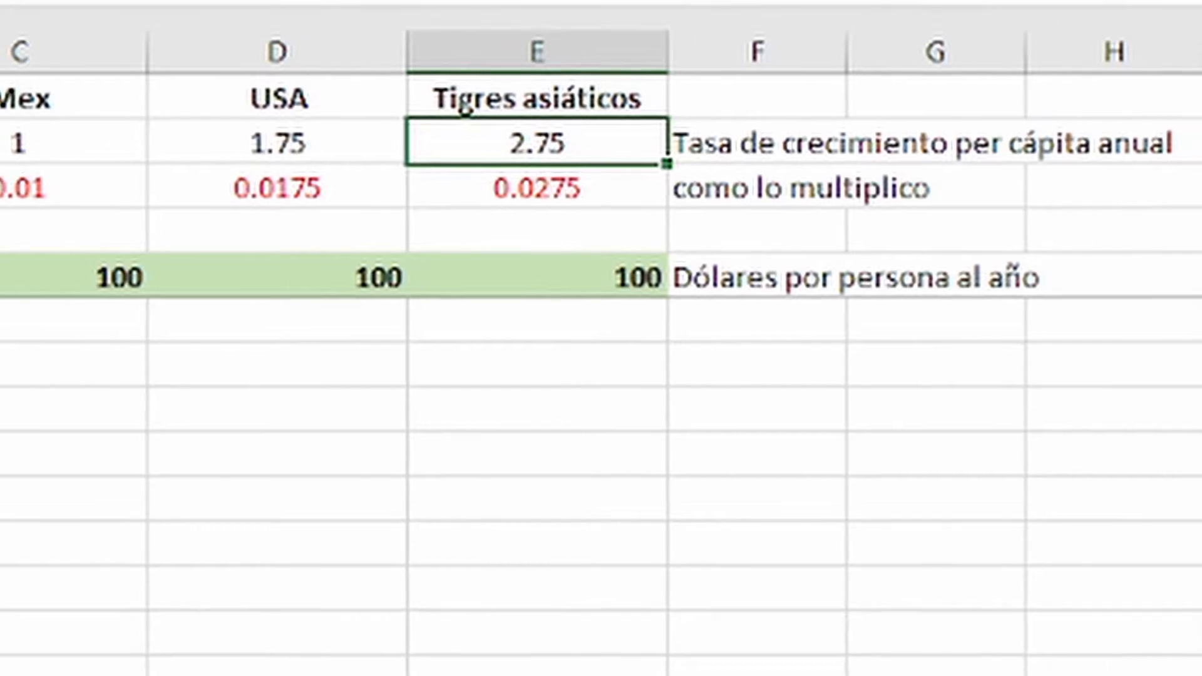
Review the 1870 starting incomes across all four economies and their dollars-per-person-per-year label
{"action": "key", "text": "Down"}
{"action": "key", "text": "Down"}
{"action": "key", "text": "Down"}
{"action": "key", "text": "Down"}
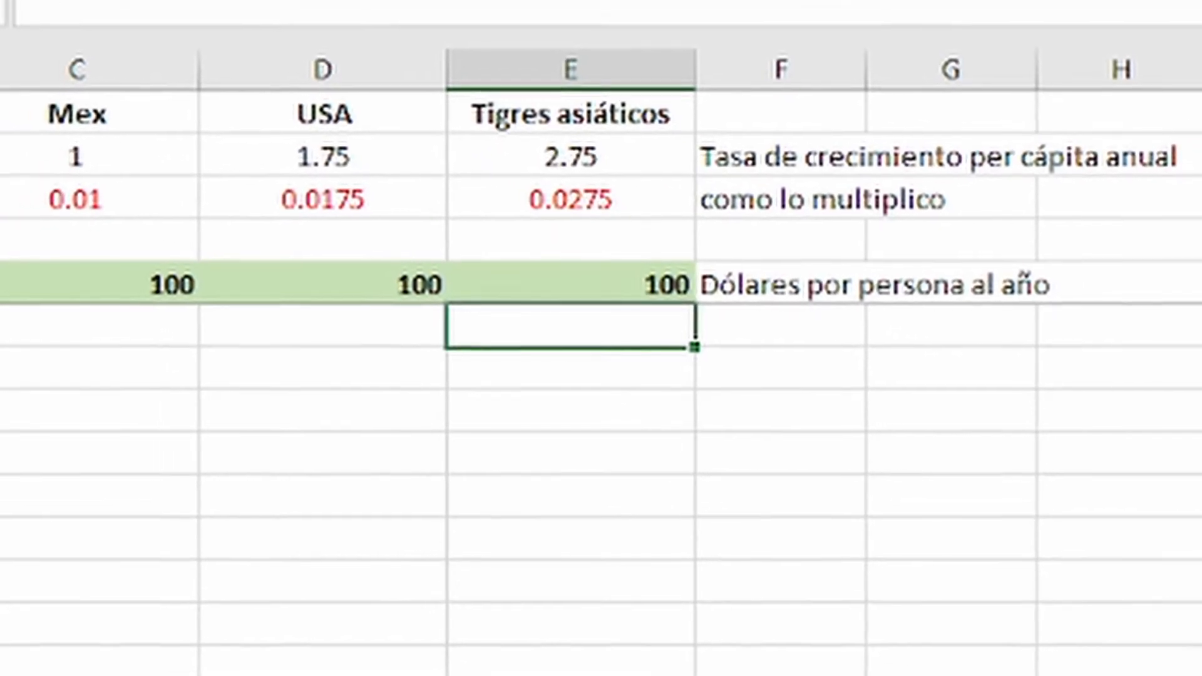
{"action": "key", "text": "Up"}
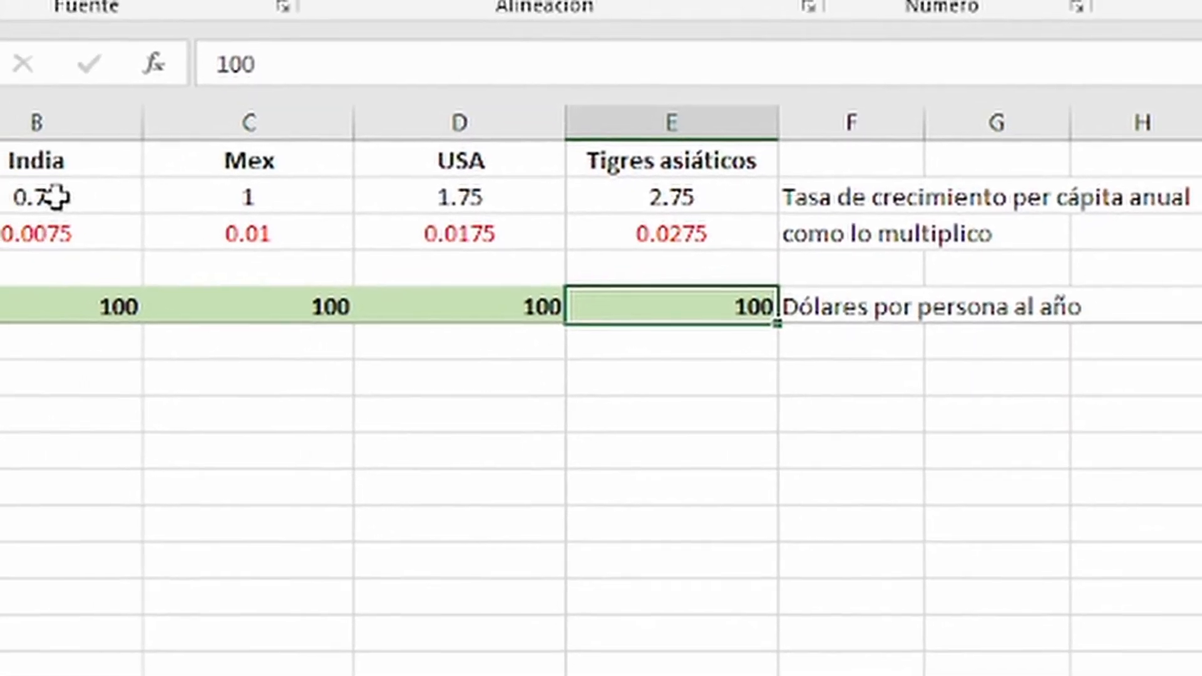
{"action": "key", "text": "Left"}
{"action": "key", "text": "Left"}
{"action": "key", "text": "Left"}
{"action": "key", "text": "Left"}
{"action": "key", "text": "Right"}
{"action": "key", "text": "Right"}
{"action": "key", "text": "Right"}
{"action": "key", "text": "Right"}
{"action": "key", "text": "Right"}
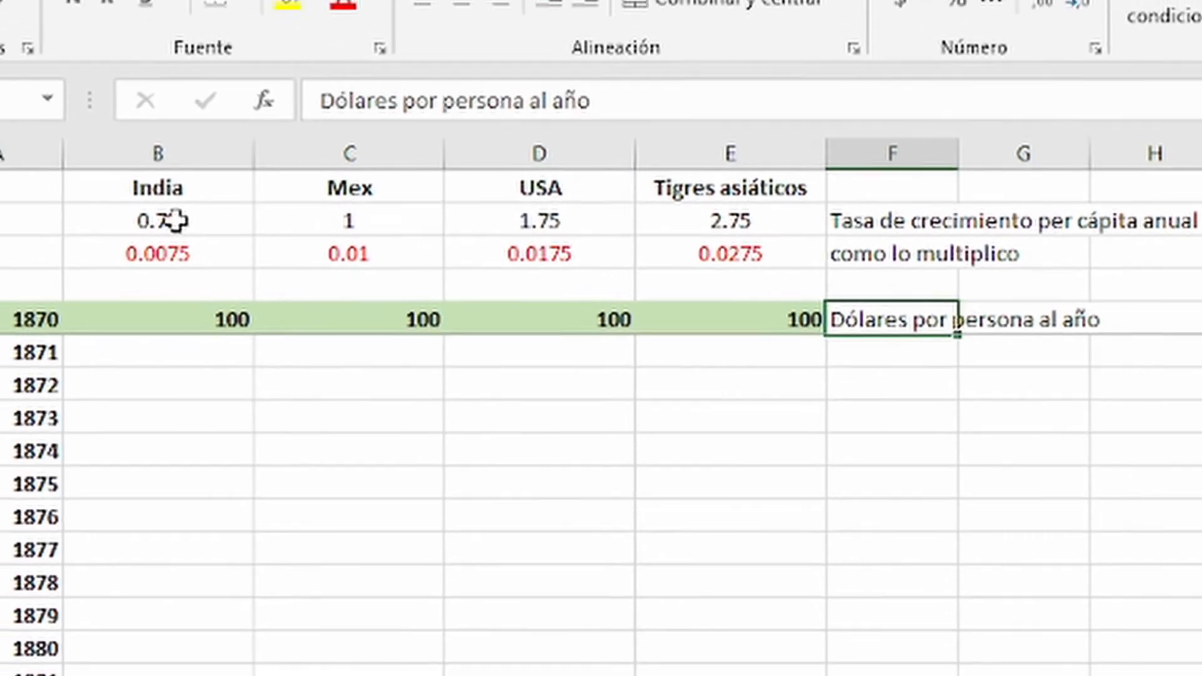
{"action": "key", "text": "Left"}
{"action": "key", "text": "Left"}
{"action": "key", "text": "Left"}
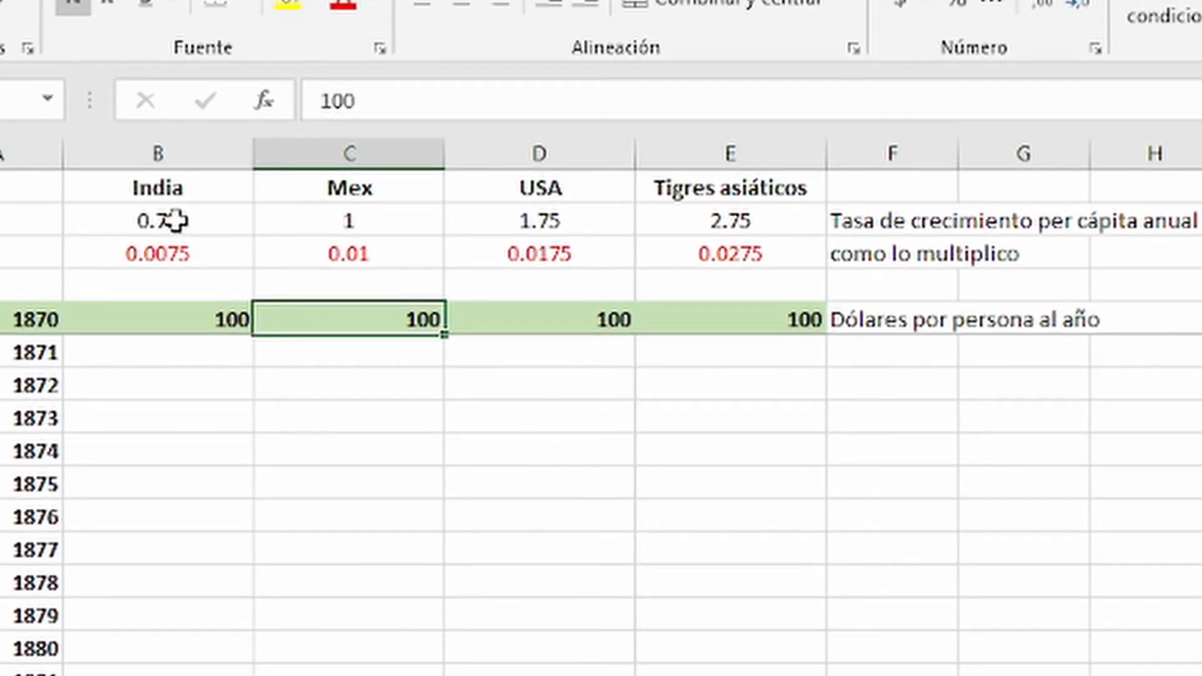
{"action": "key", "text": "Left"}
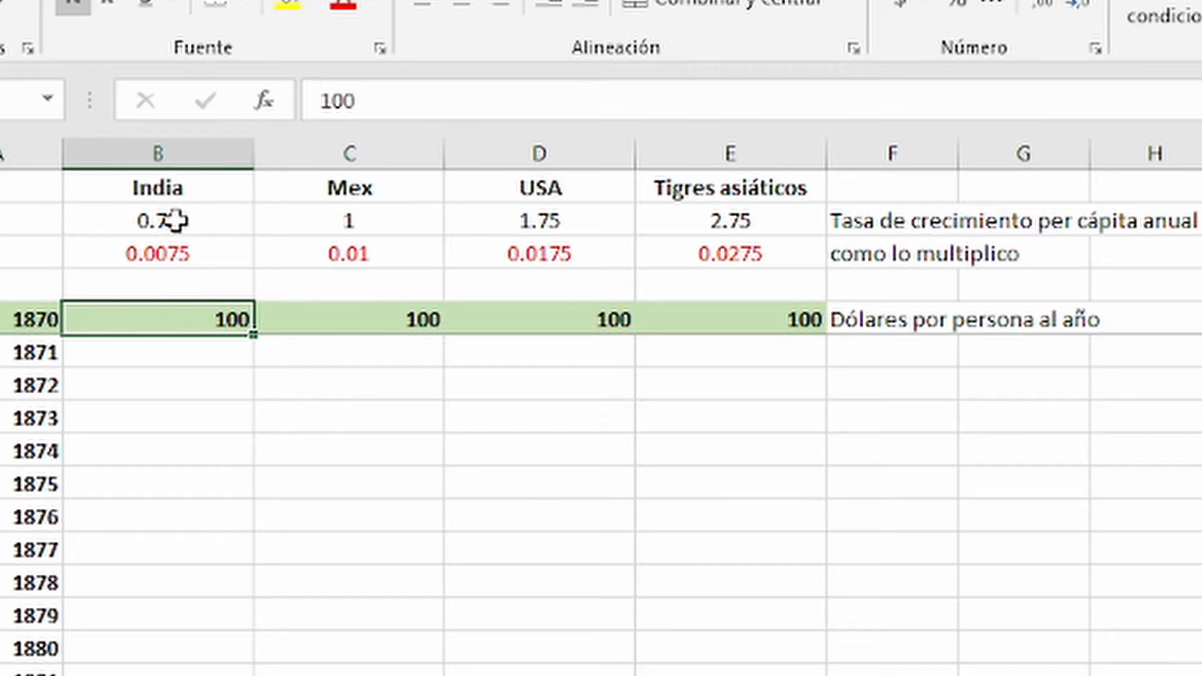
Enter the formula =B5+(B5*B3) in cell B6 to calculate India's 1871 income
{"action": "key", "text": "Down"}
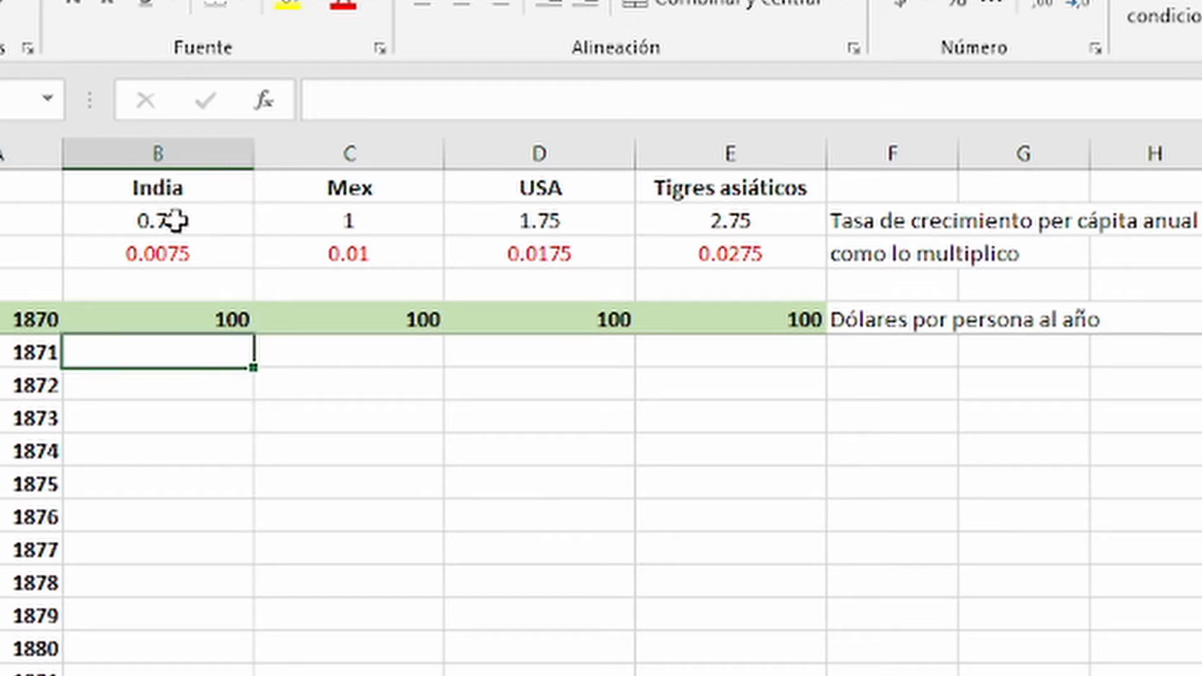
{"action": "key", "text": "Up"}
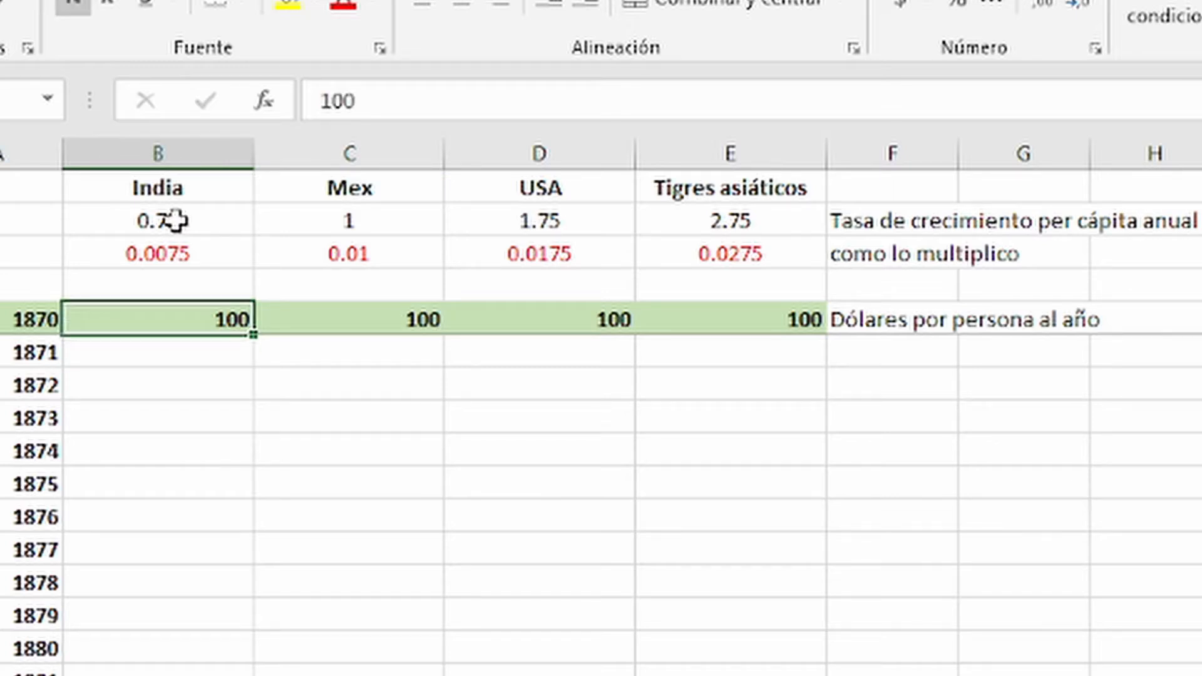
{"action": "key", "text": "Down"}
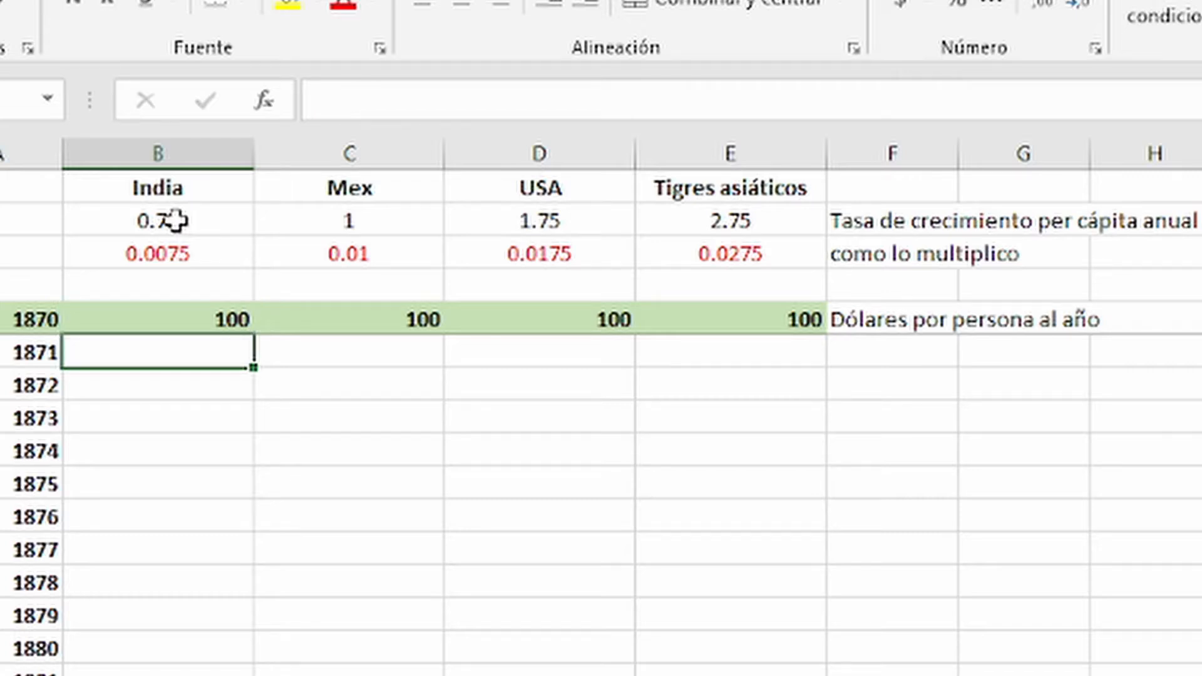
{"action": "type", "text": "="}
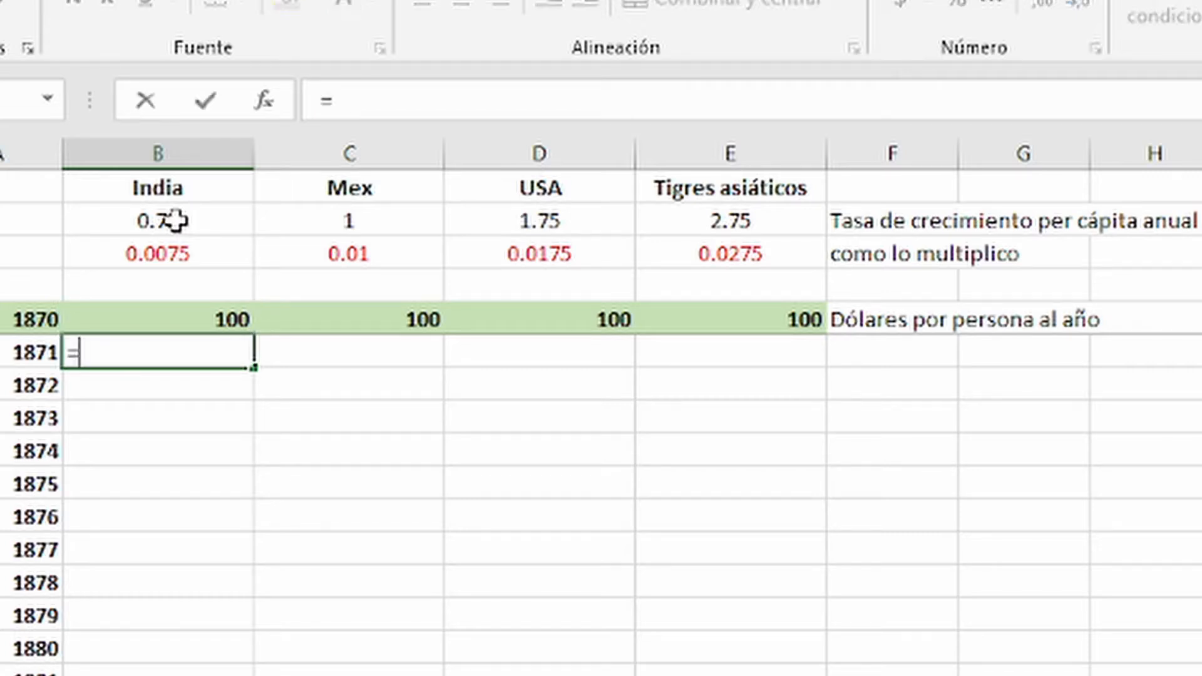
{"action": "left_click", "coordinate": [176, 322]}
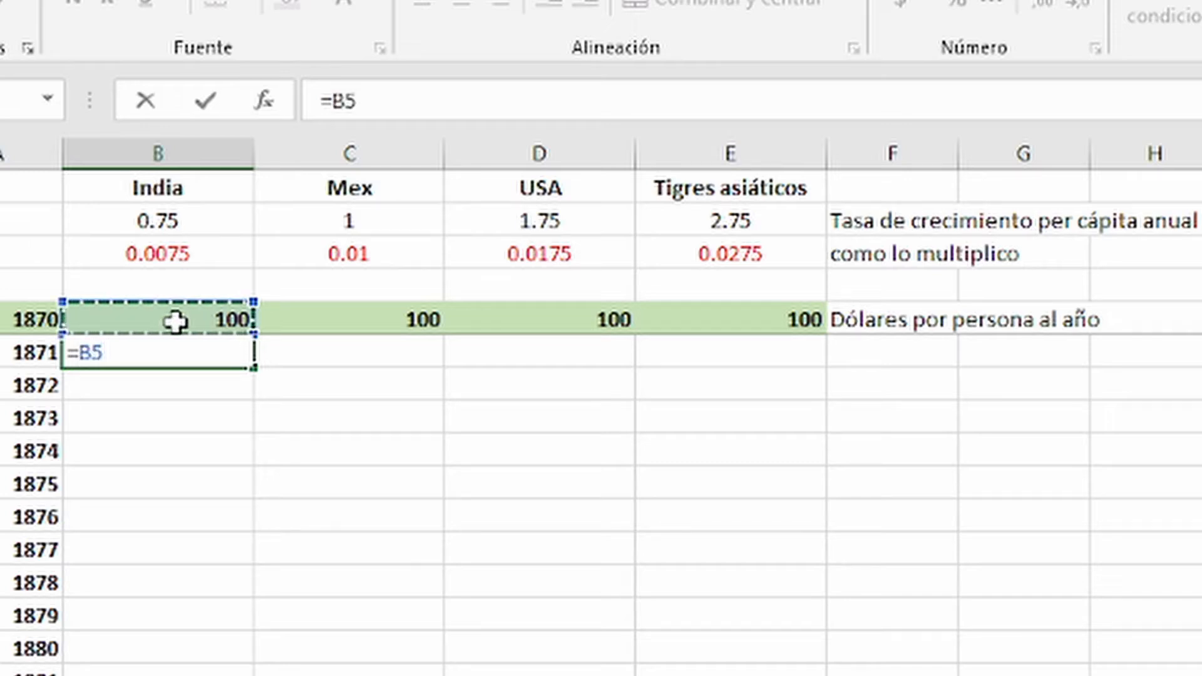
{"action": "type", "text": "+("}
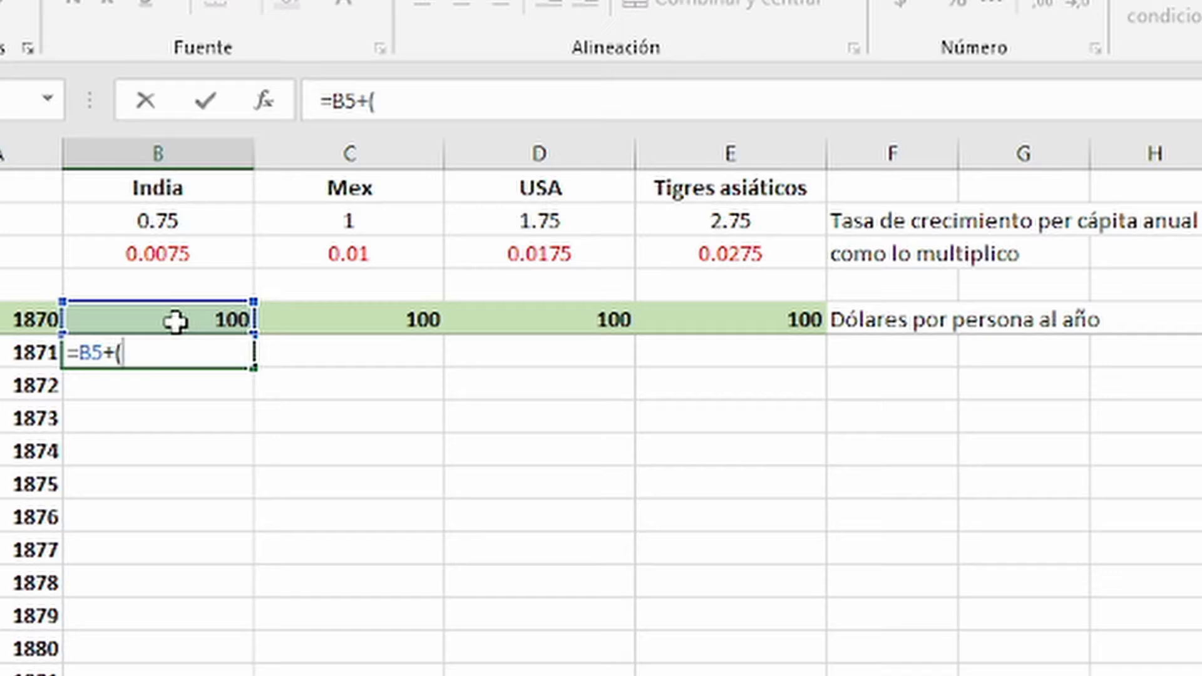
{"action": "left_click", "coordinate": [175, 321]}
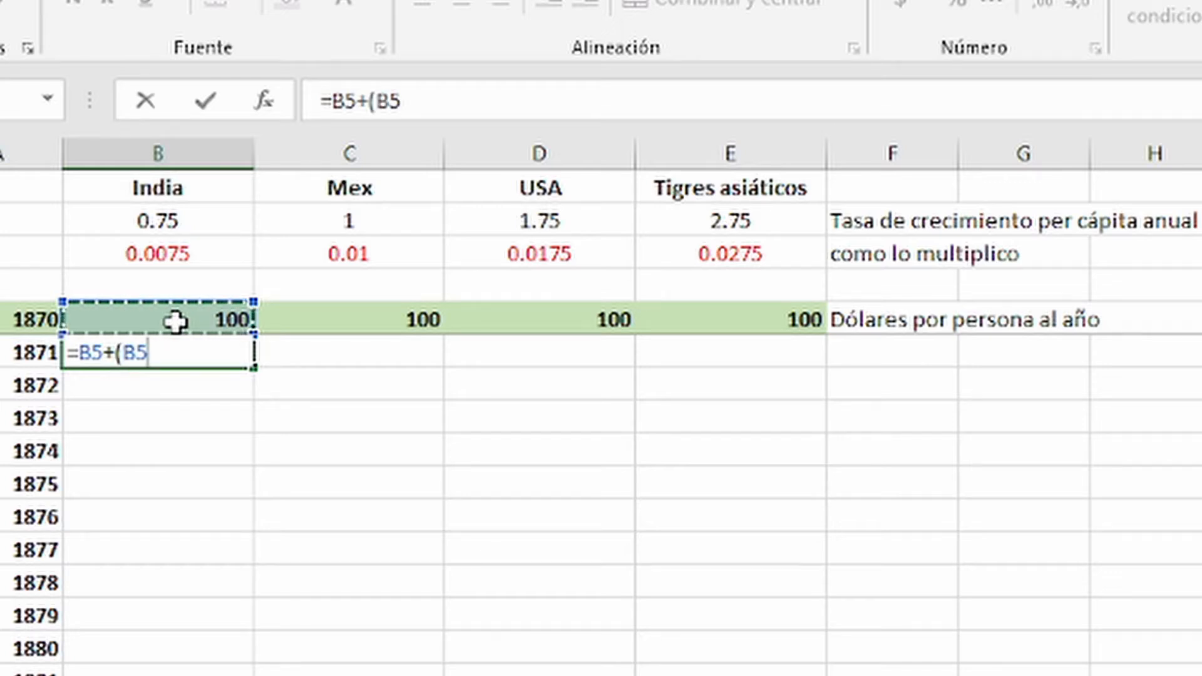
{"action": "type", "text": "*"}
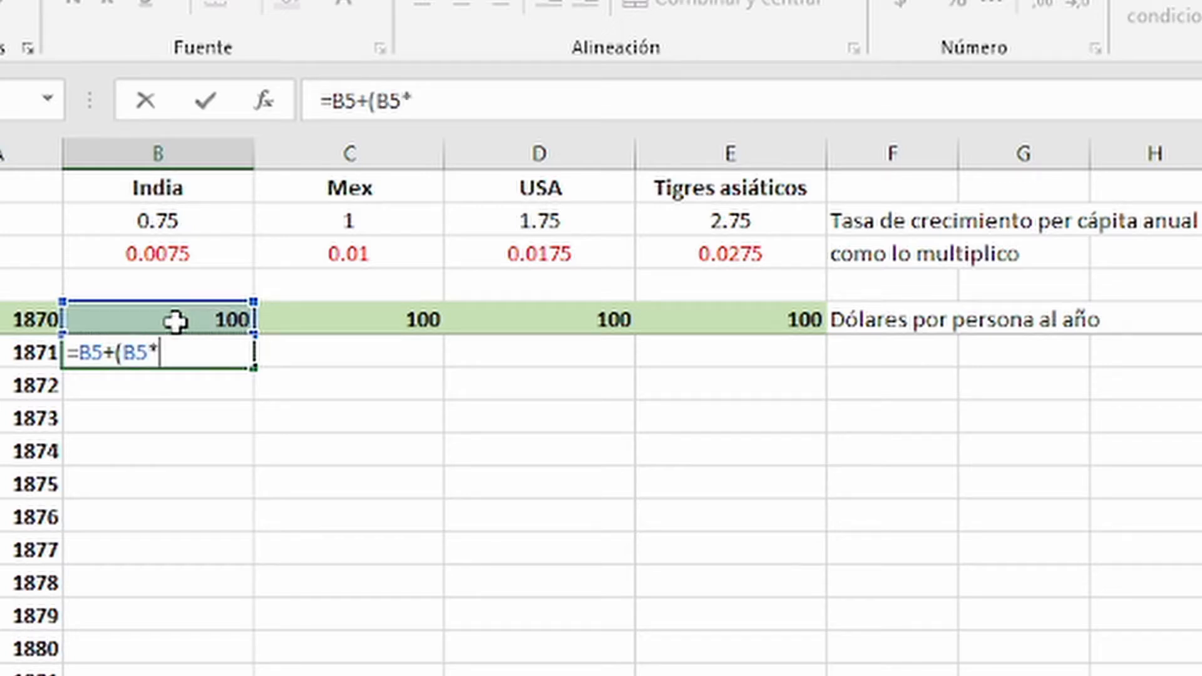
{"action": "left_click", "coordinate": [183, 255]}
{"action": "type", "text": ")"}
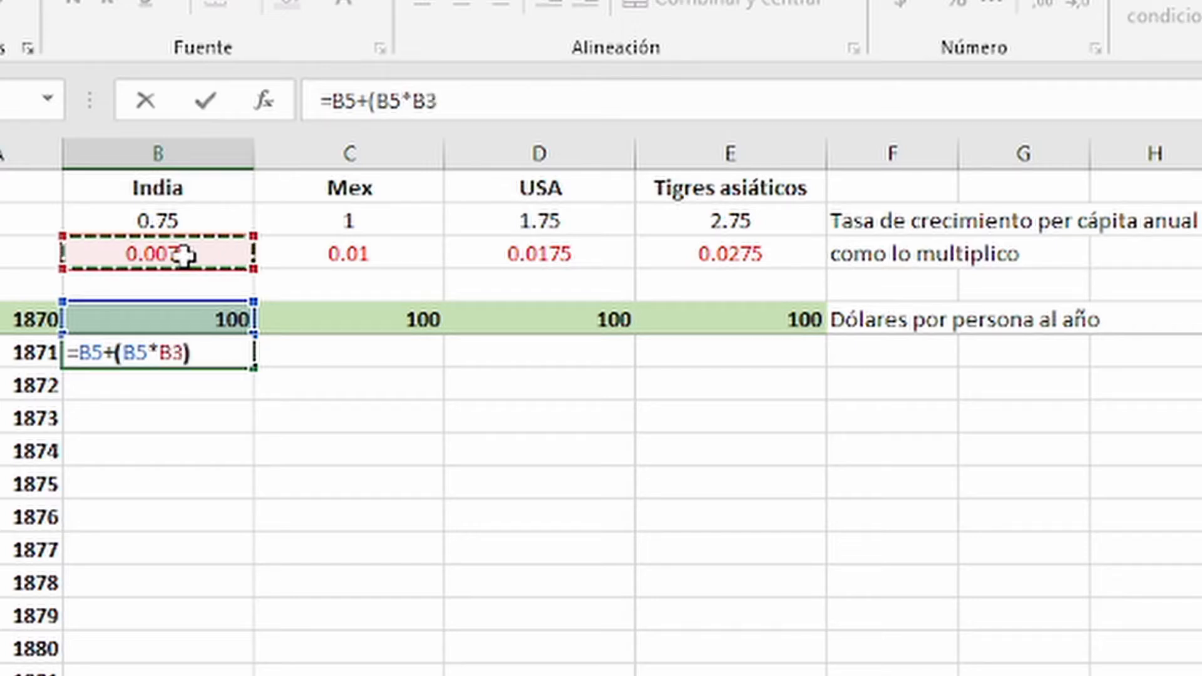
{"action": "key", "text": "Return"}
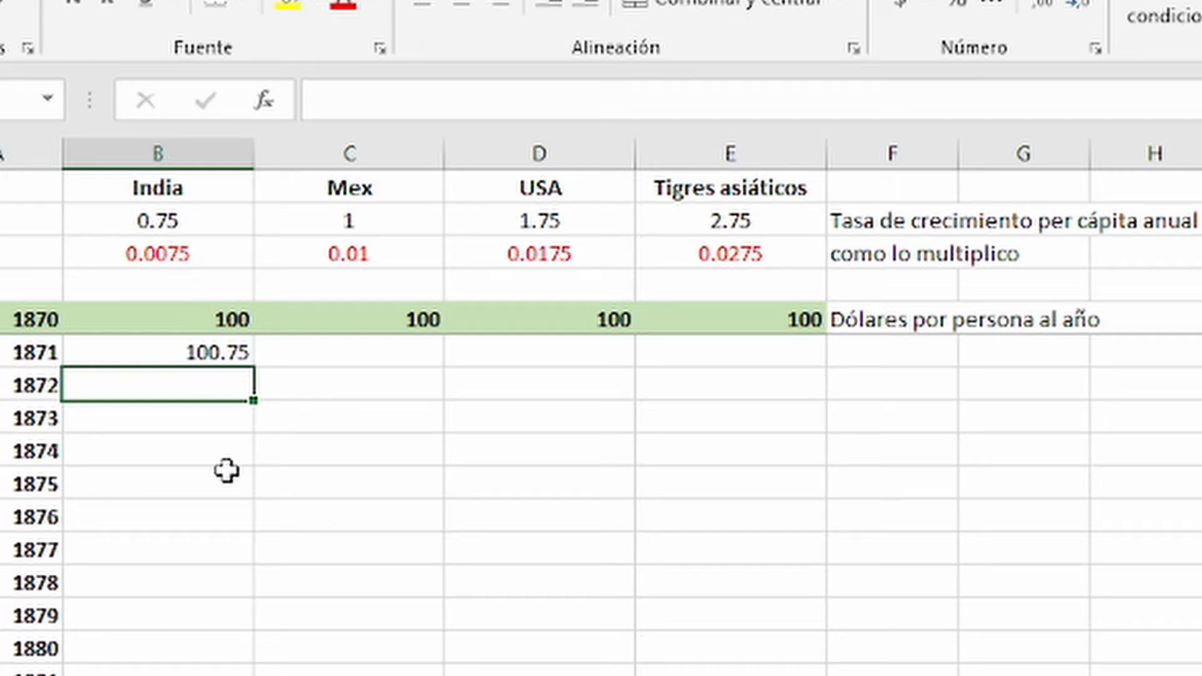
Lock the row of the growth-rate reference in India's 1871 formula, making it =B5+(B5*B$3)
{"action": "double_click", "coordinate": [216, 352]}
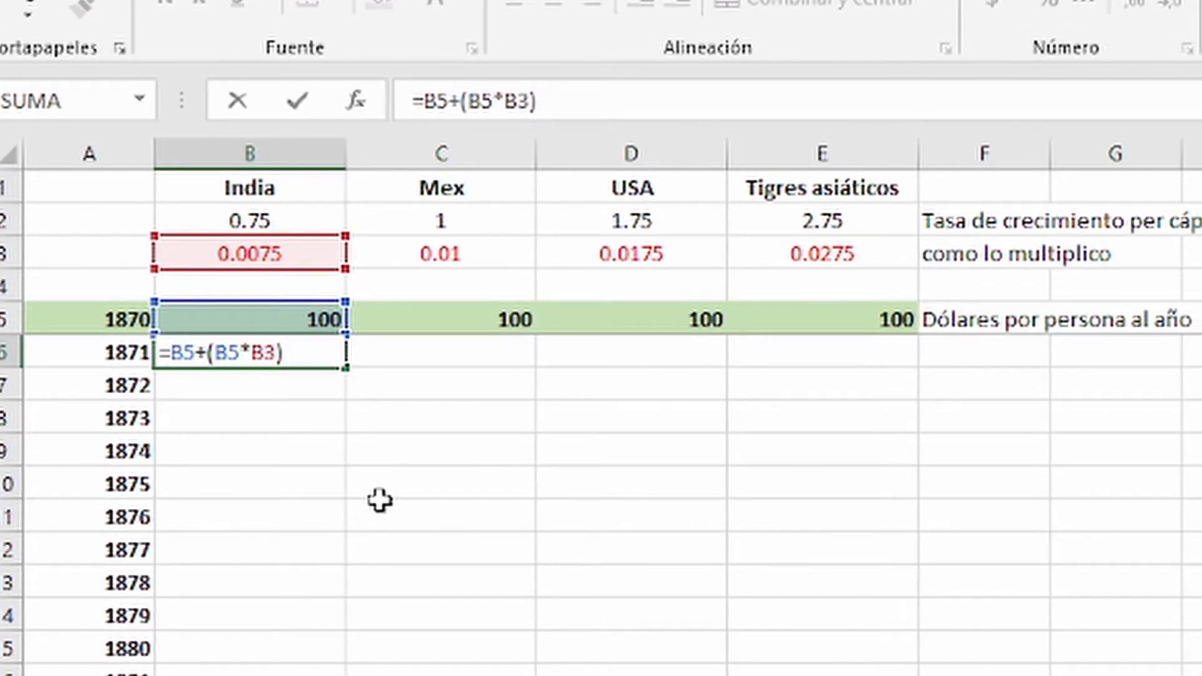
{"action": "type", "text": "$"}
{"action": "key", "text": "Return"}
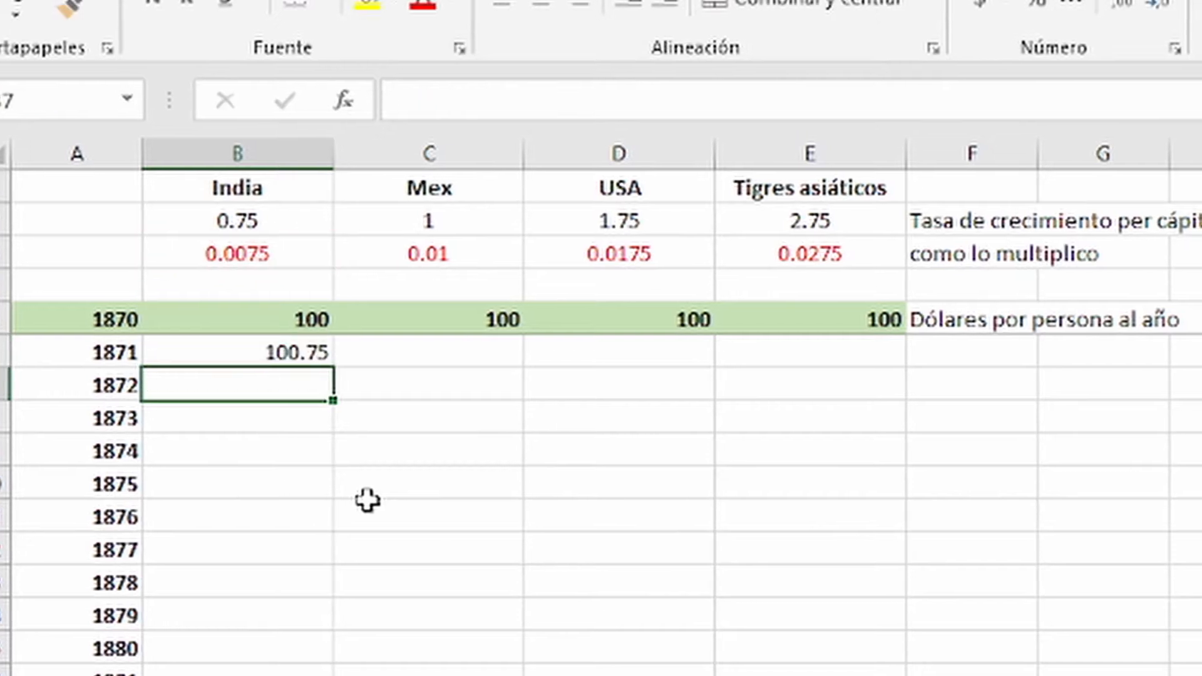
Copy India's 1871 formula across to Mex, USA and Tigres asiáticos in C6:E6
{"action": "key", "text": "Up"}
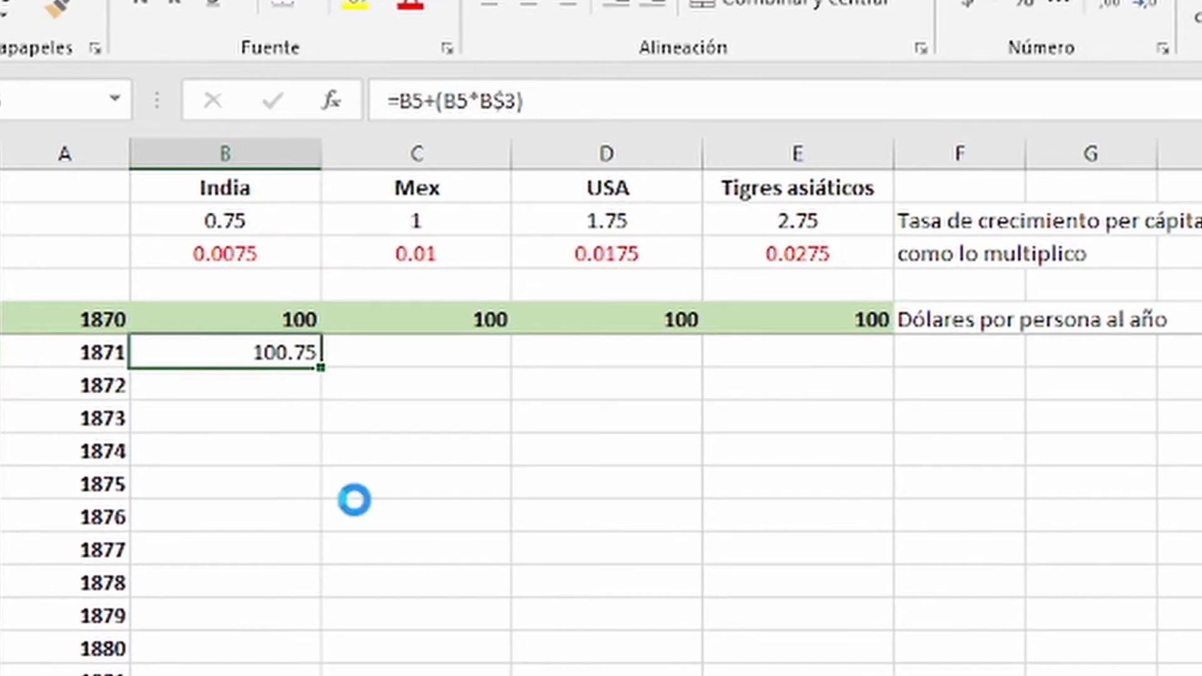
{"action": "key", "text": "ctrl+c"}
{"action": "key", "text": "shift+Right"}
{"action": "key", "text": "shift+Right"}
{"action": "key", "text": "shift+Right"}
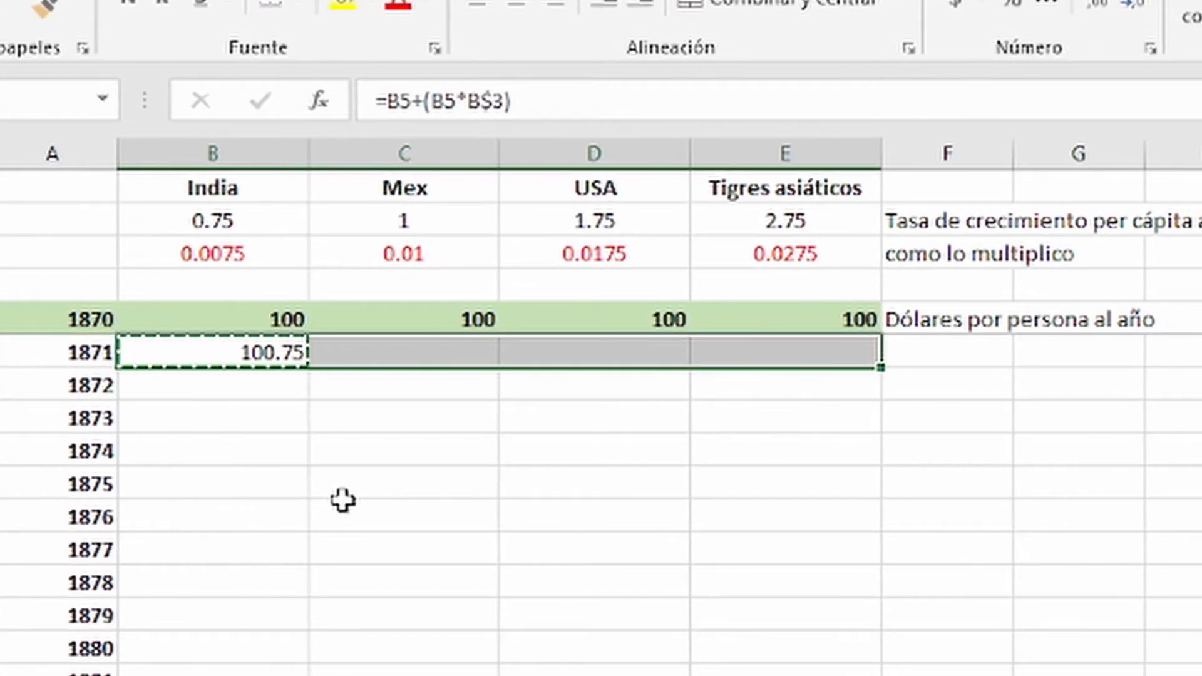
{"action": "key", "text": "ctrl+v"}
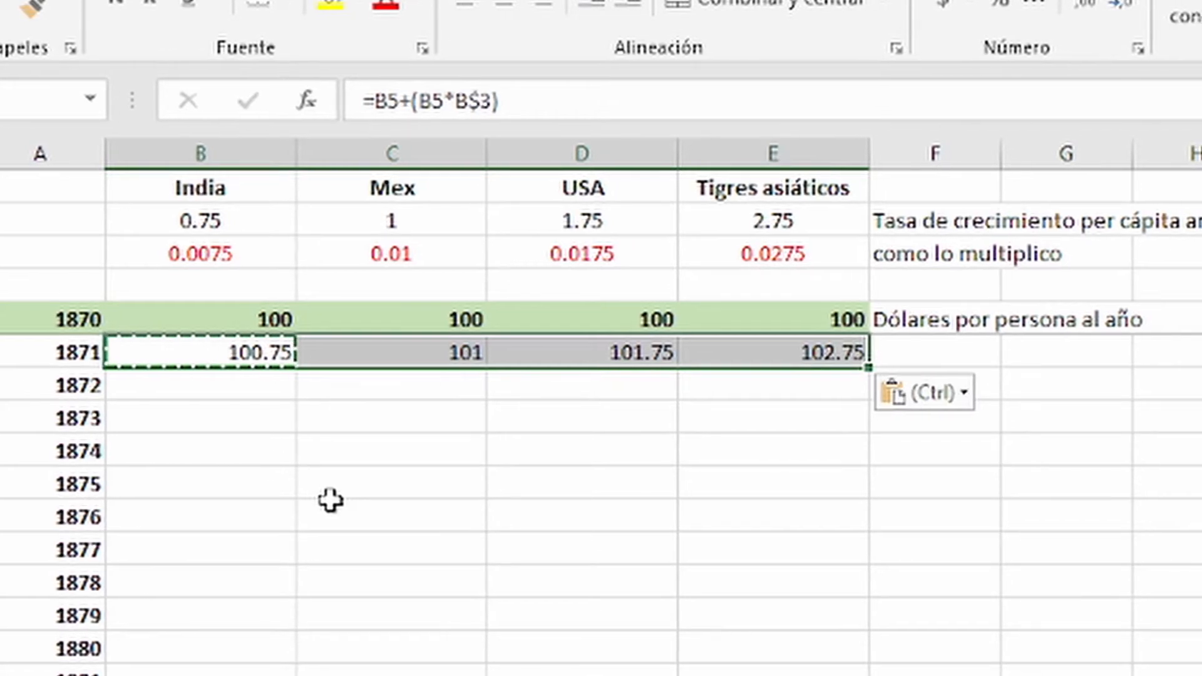
{"action": "key", "text": "Escape"}
Check the 1871 formulas for Mex, USA and Tigres asiáticos against their starting incomes and growth rates
{"action": "key", "text": "Down"}
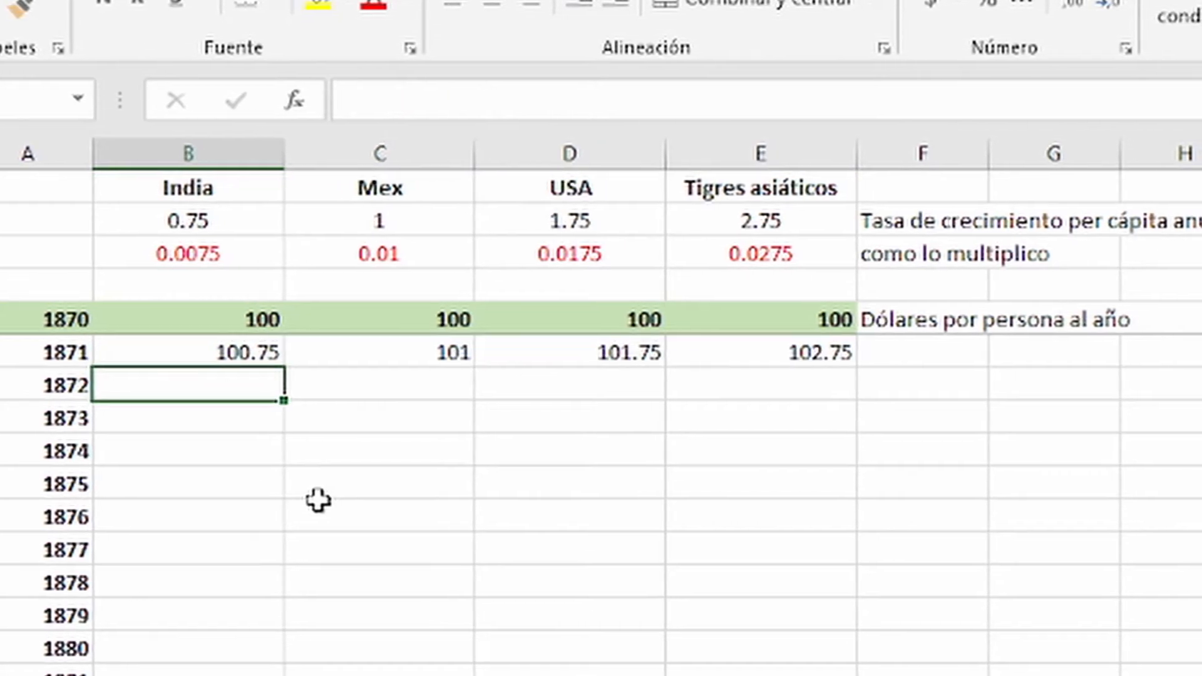
{"action": "key", "text": "Up"}
{"action": "key", "text": "Right"}
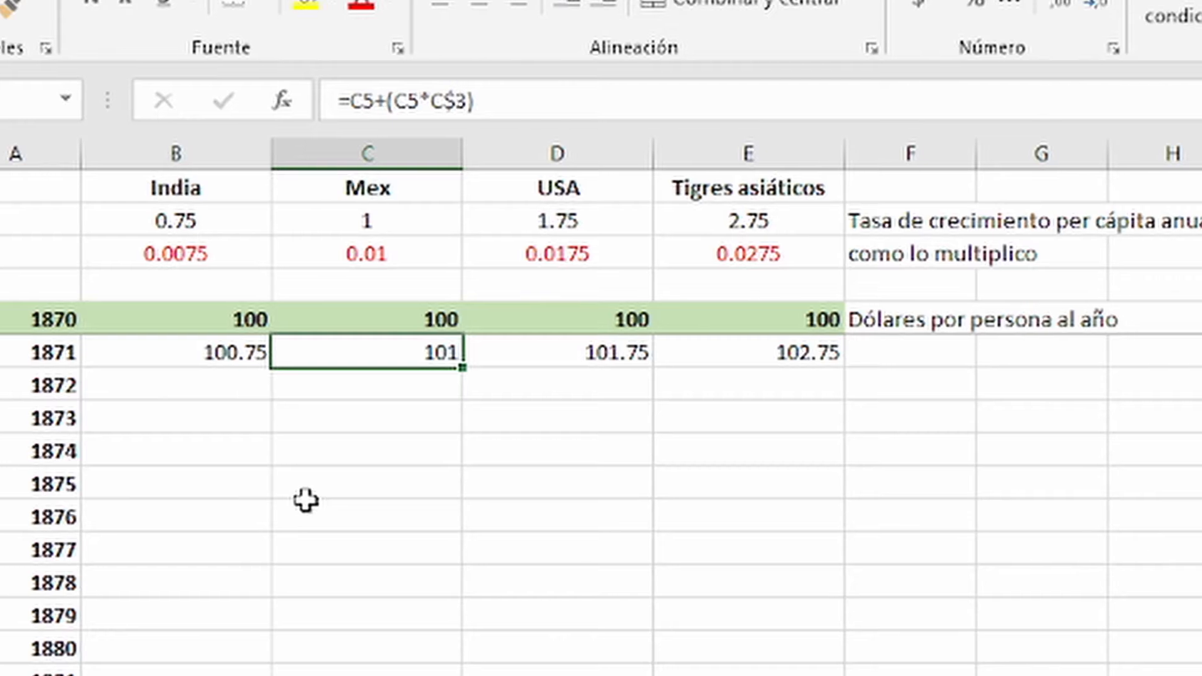
{"action": "key", "text": "Up"}
{"action": "key", "text": "Up"}
{"action": "key", "text": "Up"}
{"action": "key", "text": "Down"}
{"action": "key", "text": "Down"}
{"action": "key", "text": "Down"}
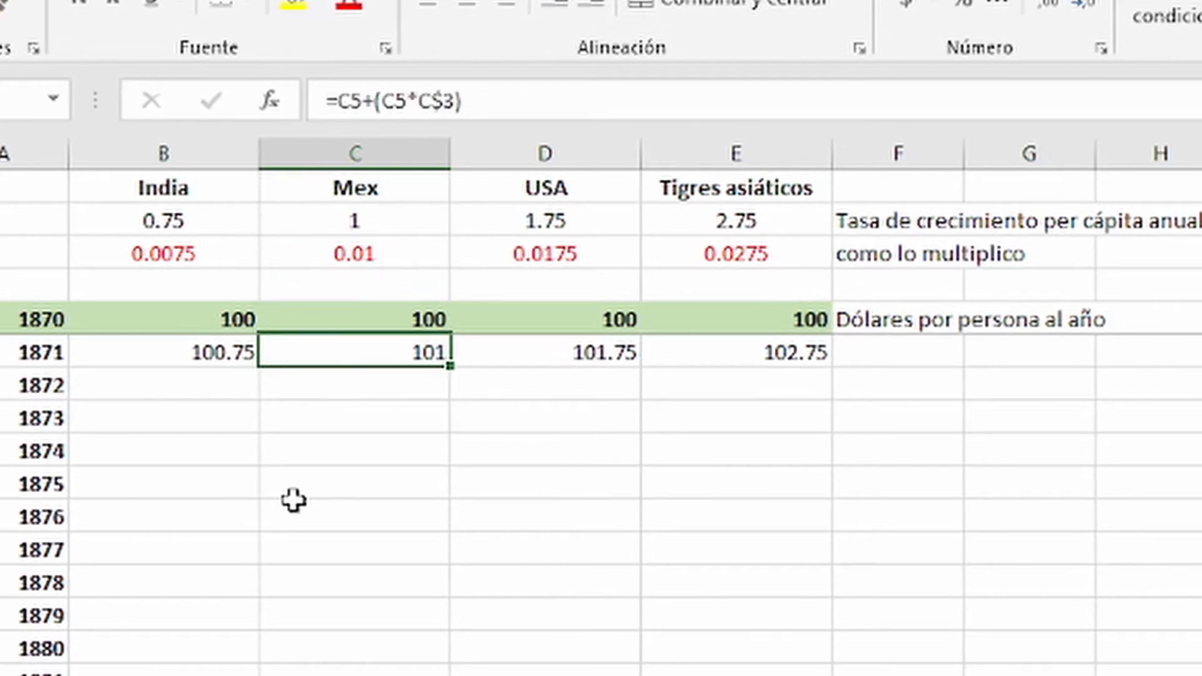
{"action": "key", "text": "Up"}
{"action": "key", "text": "Down"}
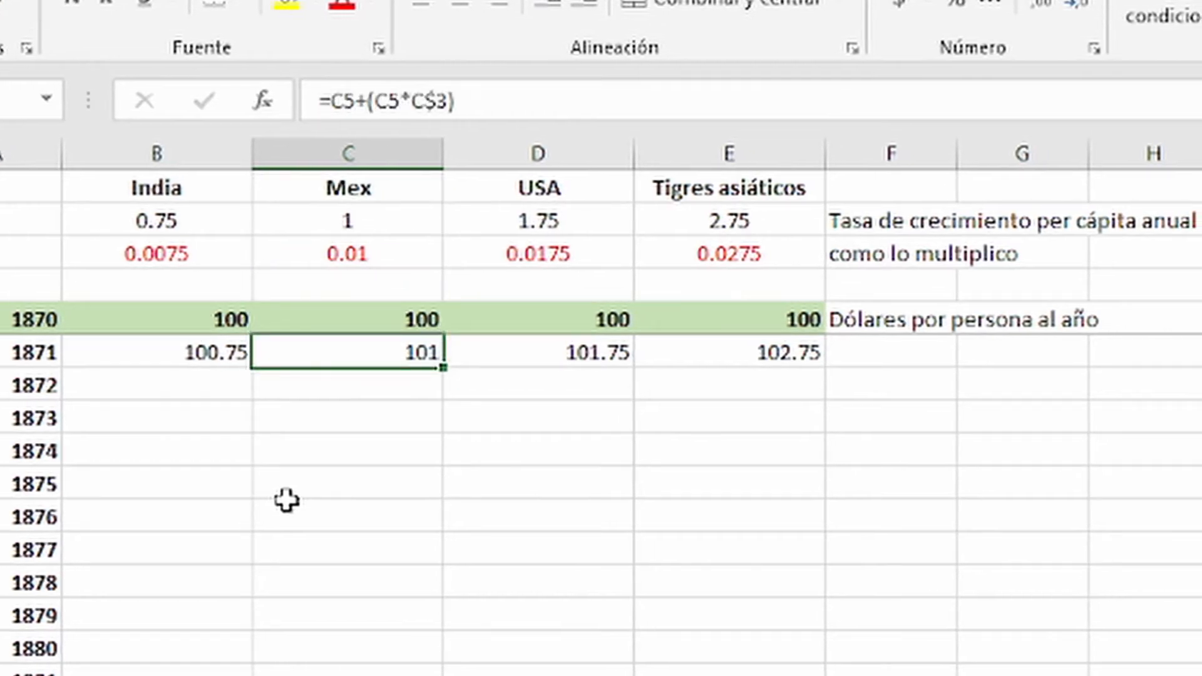
{"action": "key", "text": "Right"}
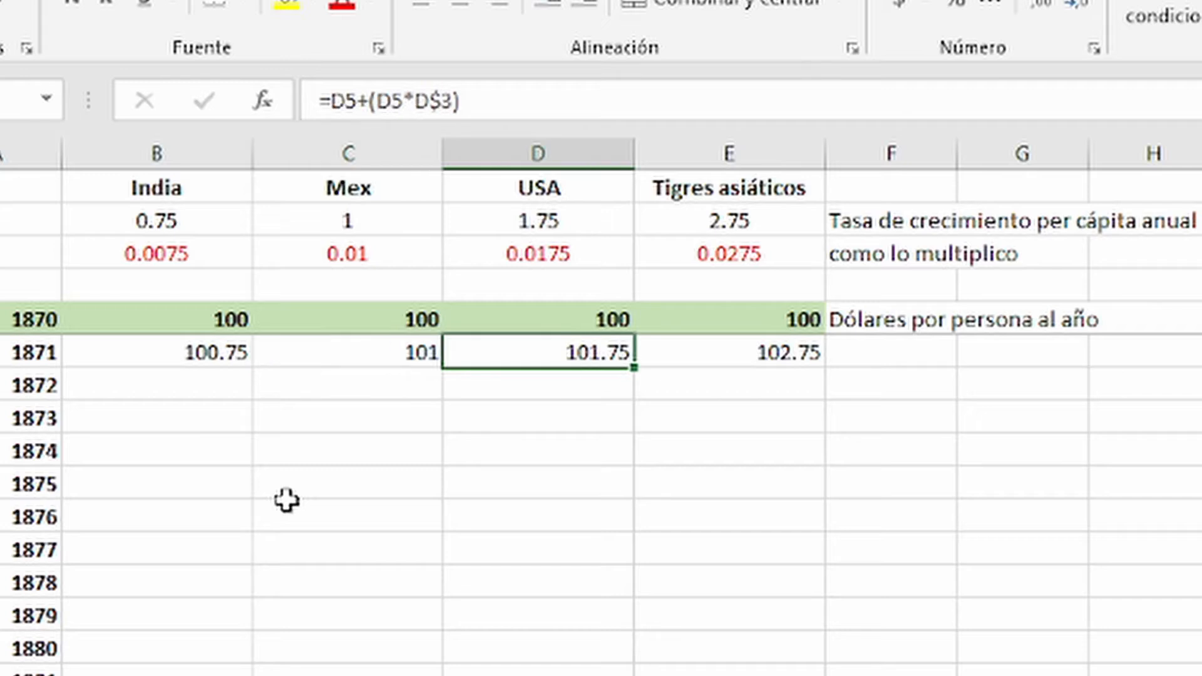
{"action": "key", "text": "Up"}
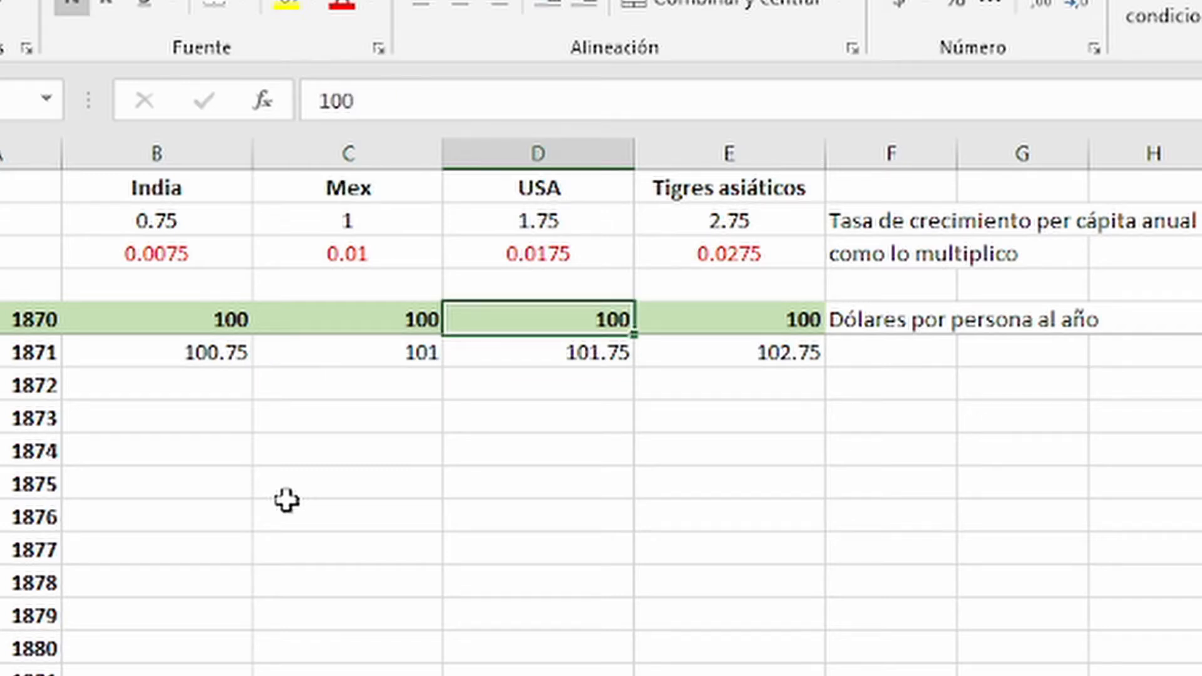
{"action": "key", "text": "Down"}
{"action": "key", "text": "Right"}
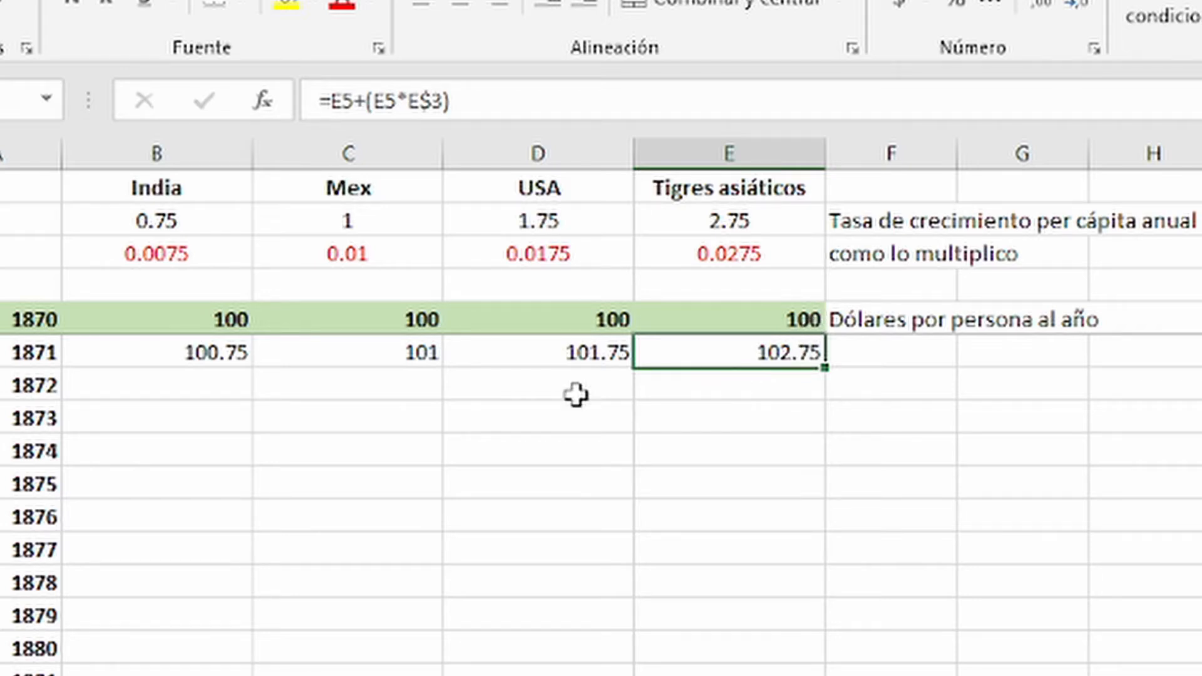
Copy the 1871 income formulas for India, Mex, USA and Tigres asiáticos down through every year to 2020
{"action": "left_click", "coordinate": [201, 355]}
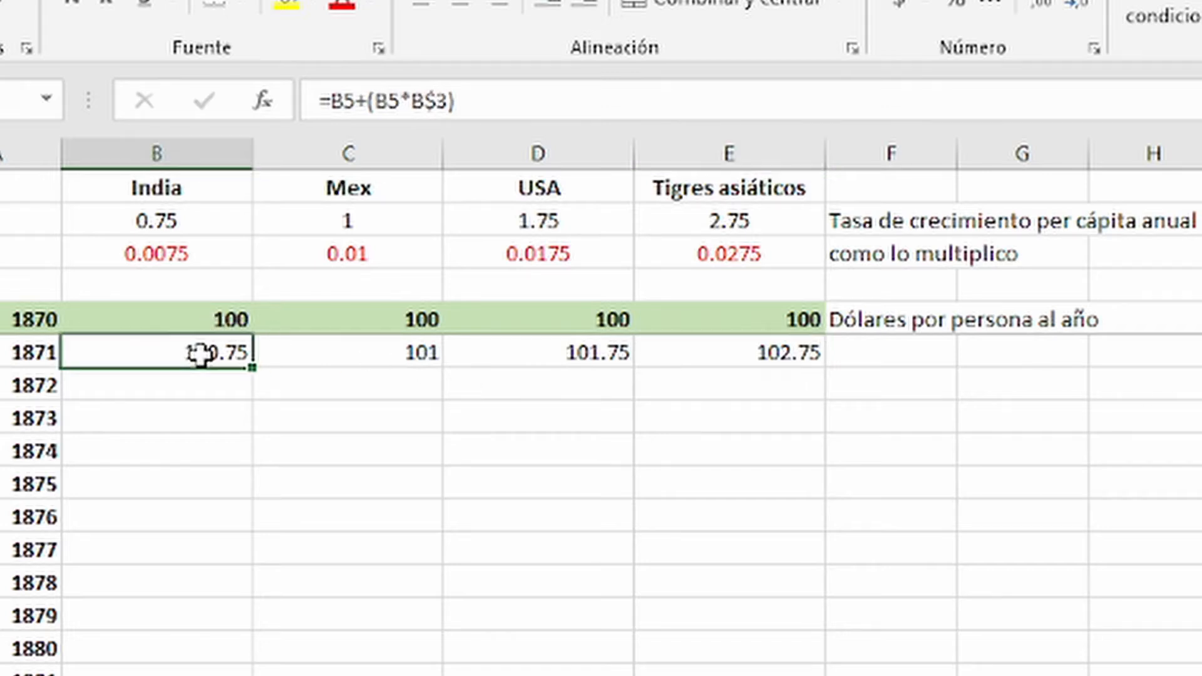
{"action": "key", "text": "shift+Right"}
{"action": "key", "text": "shift+Right"}
{"action": "key", "text": "shift+Right"}
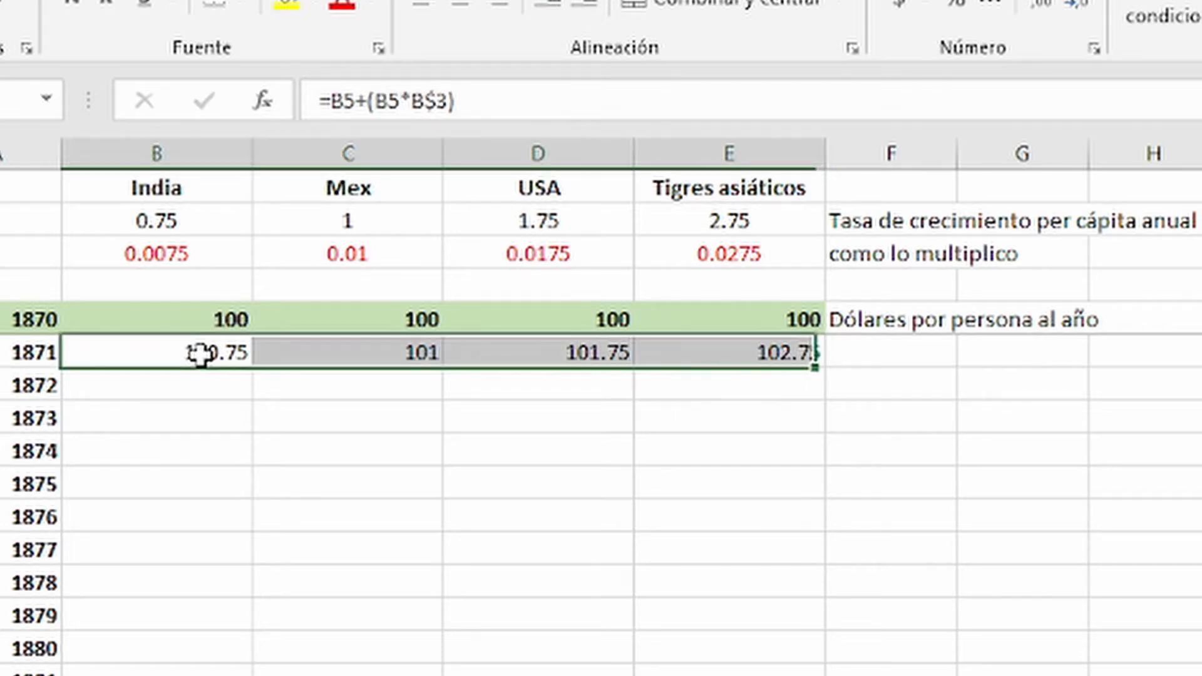
{"action": "key", "text": "ctrl+c"}
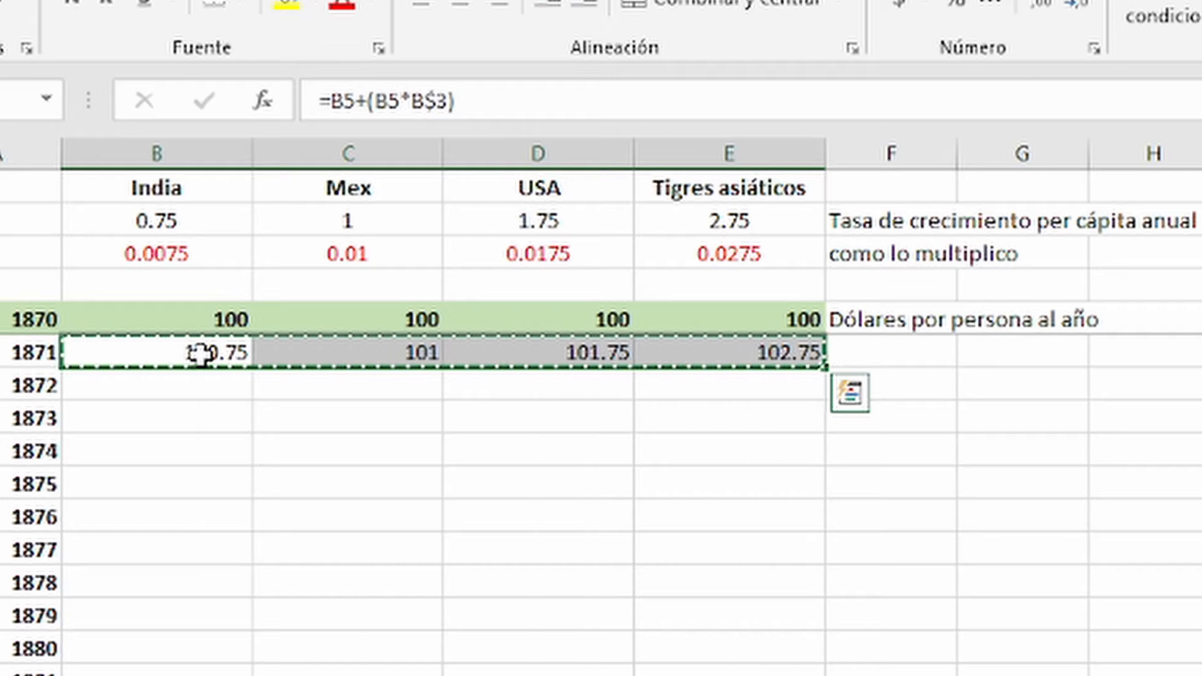
{"action": "key", "text": "shift+Down"}
{"action": "key", "text": "shift+Down"}
{"action": "key", "text": "shift+Down"}
{"action": "key", "text": "shift+Down"}
{"action": "key", "text": "shift+Down"}
{"action": "key", "text": "shift+Down"}
{"action": "key", "text": "shift+Down"}
{"action": "key", "text": "shift+Down"}
{"action": "key", "text": "shift+Down"}
{"action": "key", "text": "shift+Down"}
{"action": "key", "text": "shift+Down"}
{"action": "key", "text": "shift+Down"}
{"action": "key", "text": "shift+Down"}
{"action": "key", "text": "shift+Down"}
{"action": "key", "text": "shift+Down"}
{"action": "key", "text": "shift+Down"}
{"action": "key", "text": "shift+Down"}
{"action": "key", "text": "shift+Down"}
{"action": "key", "text": "shift+Down"}
{"action": "key", "text": "shift+Down"}
{"action": "key", "text": "shift+Down"}
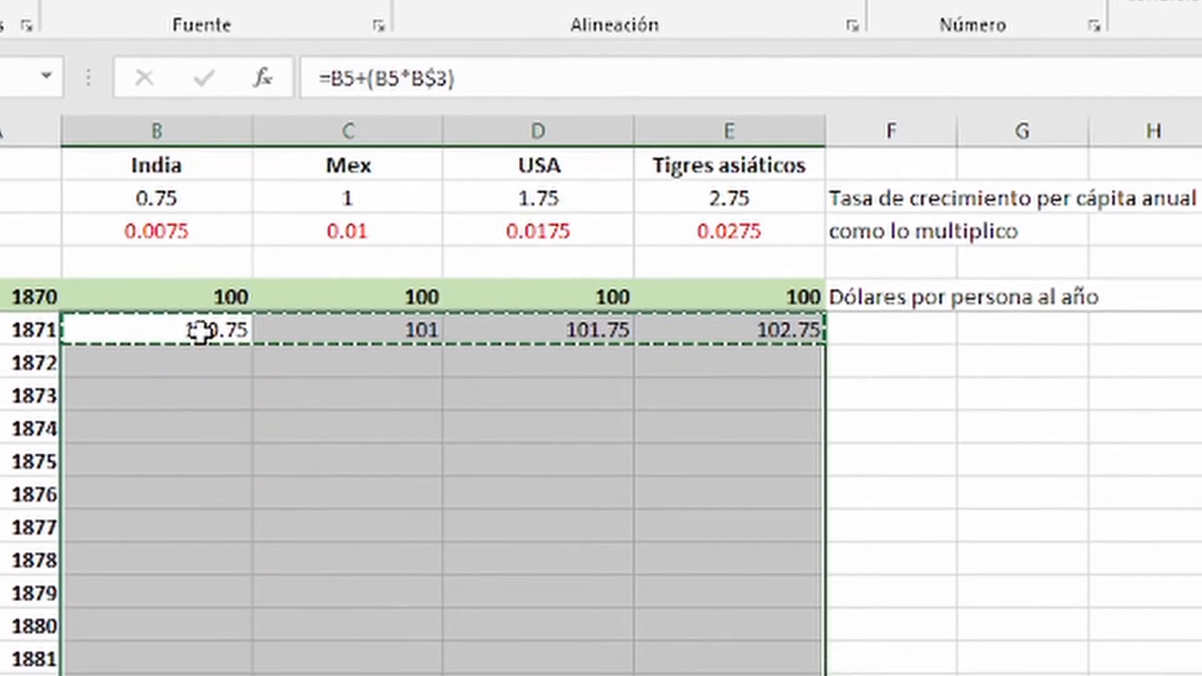
{"action": "key", "text": "shift+Down"}
{"action": "key", "text": "shift+Down"}
{"action": "key", "text": "shift+Down"}
{"action": "key", "text": "shift+Down"}
{"action": "key", "text": "shift+Down"}
{"action": "key", "text": "shift+Down"}
{"action": "key", "text": "shift+Down"}
{"action": "key", "text": "shift+Down"}
{"action": "key", "text": "shift+Down"}
{"action": "key", "text": "shift+Down"}
{"action": "key", "text": "shift+Down"}
{"action": "key", "text": "shift+Down"}
{"action": "key", "text": "shift+Down"}
{"action": "key", "text": "shift+Down"}
{"action": "key", "text": "shift+Down"}
{"action": "key", "text": "shift+Down"}
{"action": "key", "text": "shift+Down"}
{"action": "key", "text": "shift+Down"}
{"action": "key", "text": "shift+Down"}
{"action": "key", "text": "shift+Down"}
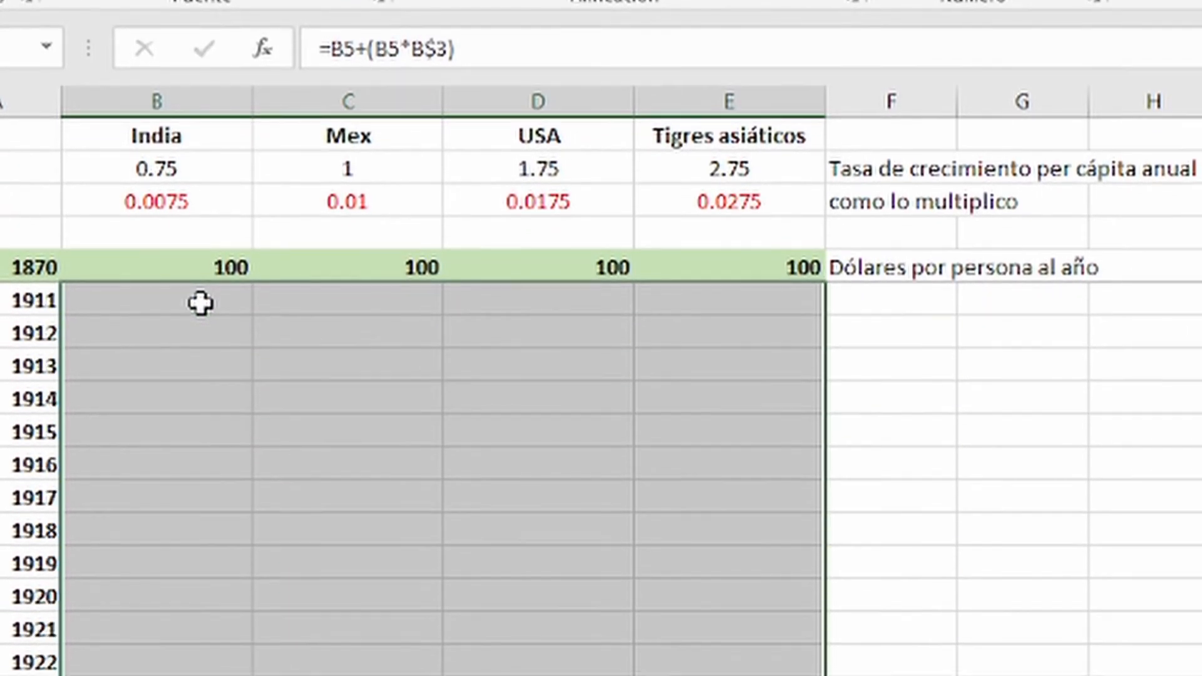
{"action": "key", "text": "shift+Down"}
{"action": "key", "text": "shift+Down"}
{"action": "key", "text": "shift+Down"}
{"action": "key", "text": "shift+Down"}
{"action": "key", "text": "shift+Down"}
{"action": "key", "text": "shift+Down"}
{"action": "key", "text": "shift+Down"}
{"action": "key", "text": "shift+Down"}
{"action": "key", "text": "shift+Down"}
{"action": "key", "text": "shift+Down"}
{"action": "key", "text": "shift+Down"}
{"action": "key", "text": "shift+Down"}
{"action": "key", "text": "shift+Down"}
{"action": "key", "text": "shift+Down"}
{"action": "key", "text": "shift+Down"}
{"action": "key", "text": "shift+Down"}
{"action": "key", "text": "shift+Down"}
{"action": "key", "text": "shift+Down"}
{"action": "key", "text": "shift+Down"}
{"action": "key", "text": "shift+Down"}
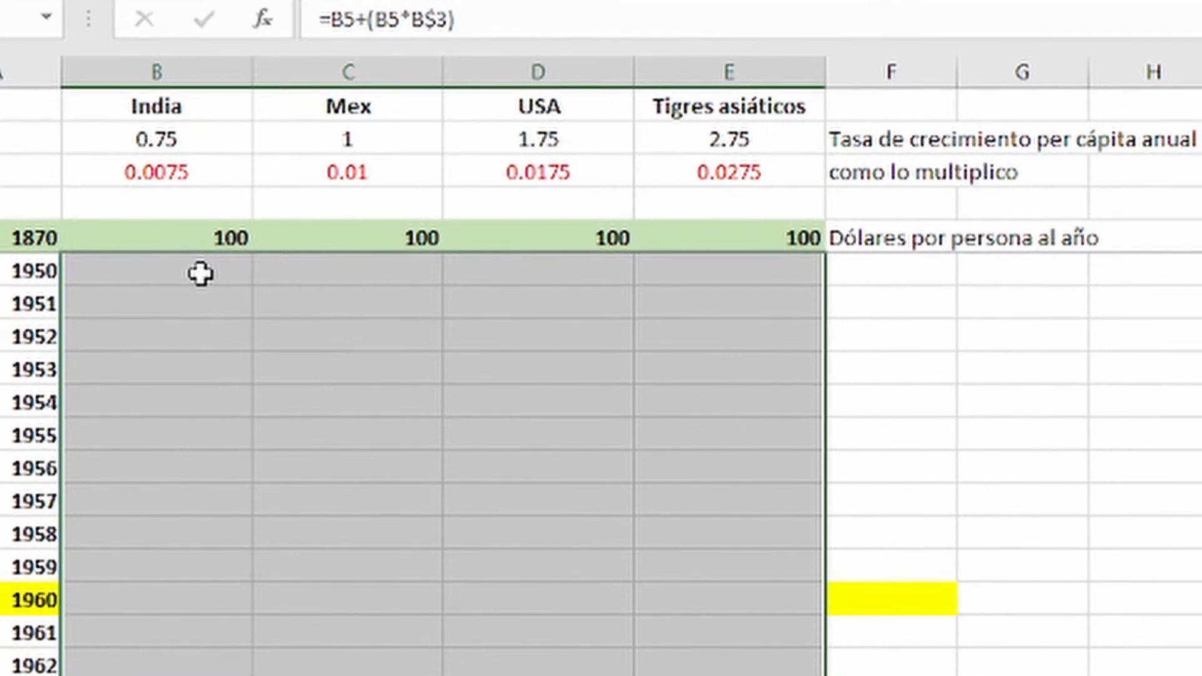
{"action": "key", "text": "shift+Down"}
{"action": "key", "text": "shift+Down"}
{"action": "key", "text": "shift+Down"}
{"action": "key", "text": "shift+Down"}
{"action": "key", "text": "shift+Down"}
{"action": "key", "text": "shift+Down"}
{"action": "key", "text": "shift+Down"}
{"action": "key", "text": "shift+Down"}
{"action": "key", "text": "shift+Down"}
{"action": "key", "text": "shift+Down"}
{"action": "key", "text": "shift+Down"}
{"action": "key", "text": "shift+Down"}
{"action": "key", "text": "shift+Down"}
{"action": "key", "text": "shift+Down"}
{"action": "key", "text": "shift+Down"}
{"action": "key", "text": "shift+Down"}
{"action": "key", "text": "shift+Down"}
{"action": "key", "text": "shift+Down"}
{"action": "key", "text": "shift+Down"}
{"action": "key", "text": "shift+Down"}
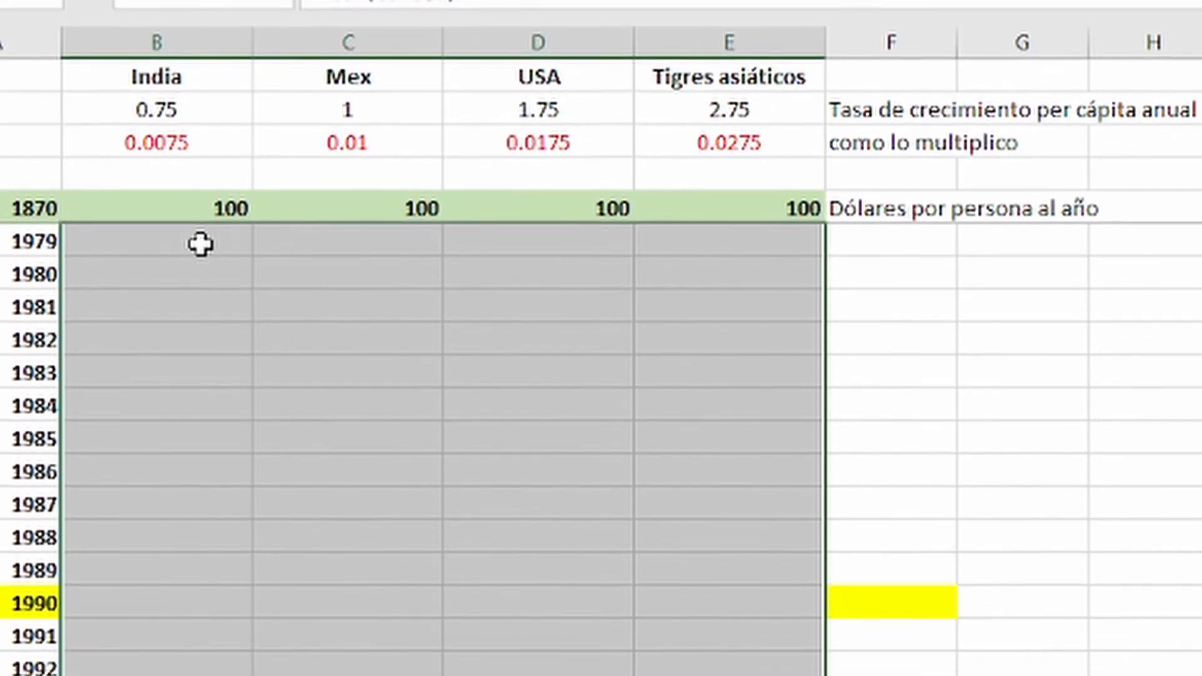
{"action": "key", "text": "shift+Down"}
{"action": "key", "text": "shift+Down"}
{"action": "key", "text": "shift+Down"}
{"action": "key", "text": "shift+Down"}
{"action": "key", "text": "shift+Down"}
{"action": "key", "text": "shift+Down"}
{"action": "key", "text": "shift+Down"}
{"action": "key", "text": "shift+Down"}
{"action": "key", "text": "shift+Down"}
{"action": "key", "text": "shift+Down"}
{"action": "key", "text": "shift+Down"}
{"action": "key", "text": "shift+Down"}
{"action": "key", "text": "shift+Down"}
{"action": "key", "text": "shift+Down"}
{"action": "key", "text": "shift+Down"}
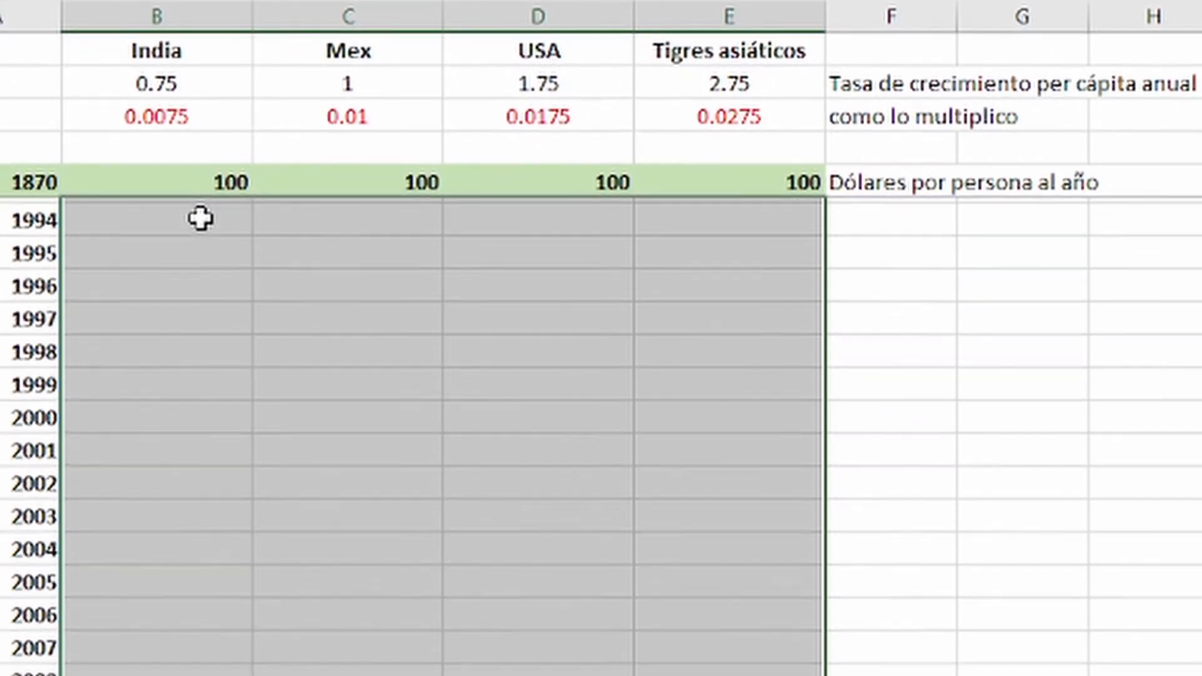
{"action": "key", "text": "shift+Down"}
{"action": "key", "text": "shift+Down"}
{"action": "key", "text": "shift+Down"}
{"action": "key", "text": "shift+Down"}
{"action": "key", "text": "shift+Down"}
{"action": "key", "text": "shift+Down"}
{"action": "key", "text": "shift+Down"}
{"action": "key", "text": "shift+Down"}
{"action": "key", "text": "shift+Down"}
{"action": "key", "text": "shift+Down"}
{"action": "key", "text": "shift+Down"}
{"action": "key", "text": "shift+Down"}
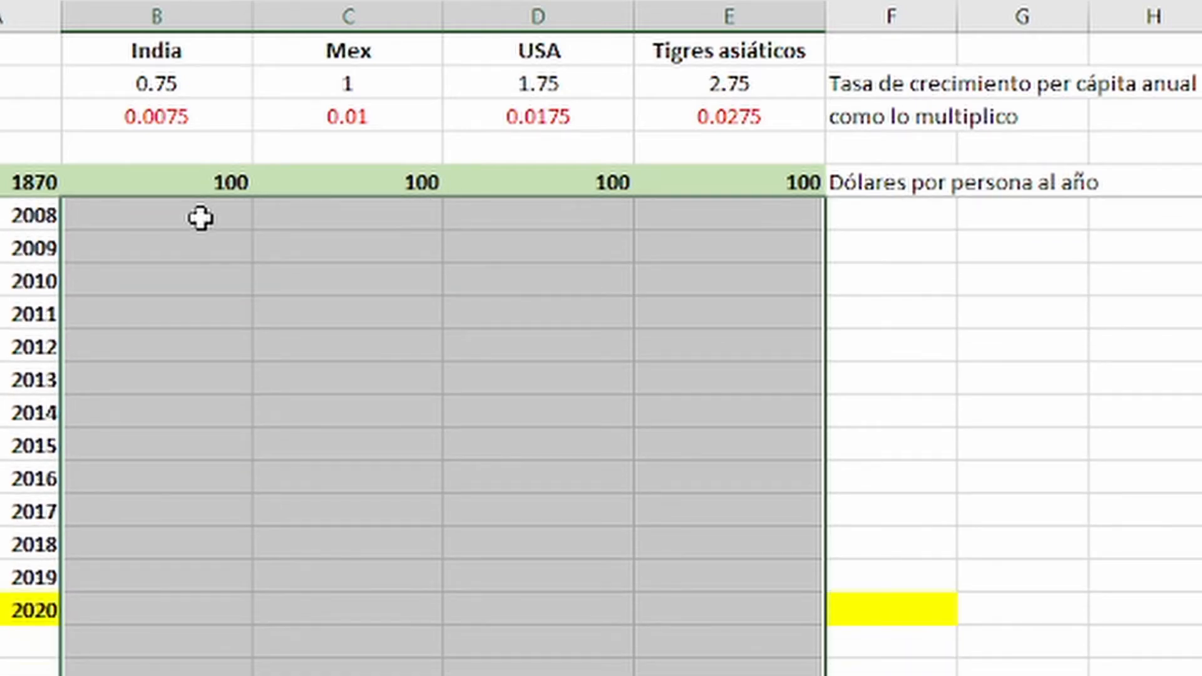
{"action": "key", "text": "shift+Up"}
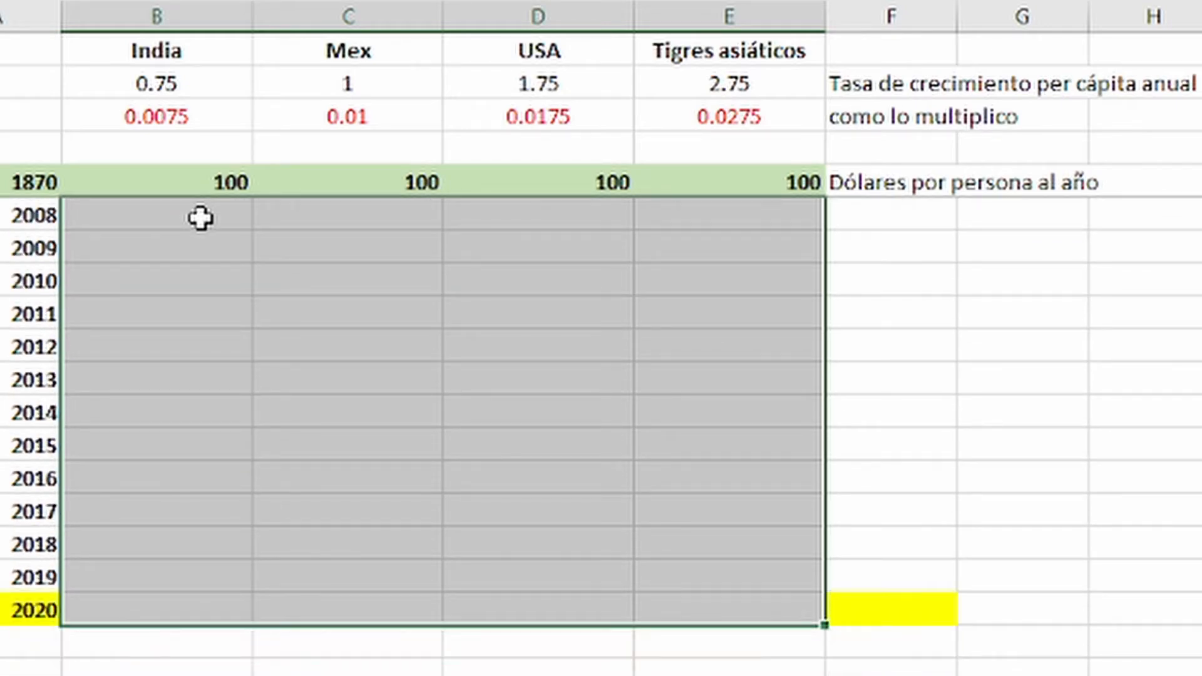
{"action": "key", "text": "ctrl+v"}
{"action": "key", "text": "Up"}
{"action": "key", "text": "Up"}
{"action": "key", "text": "Up"}
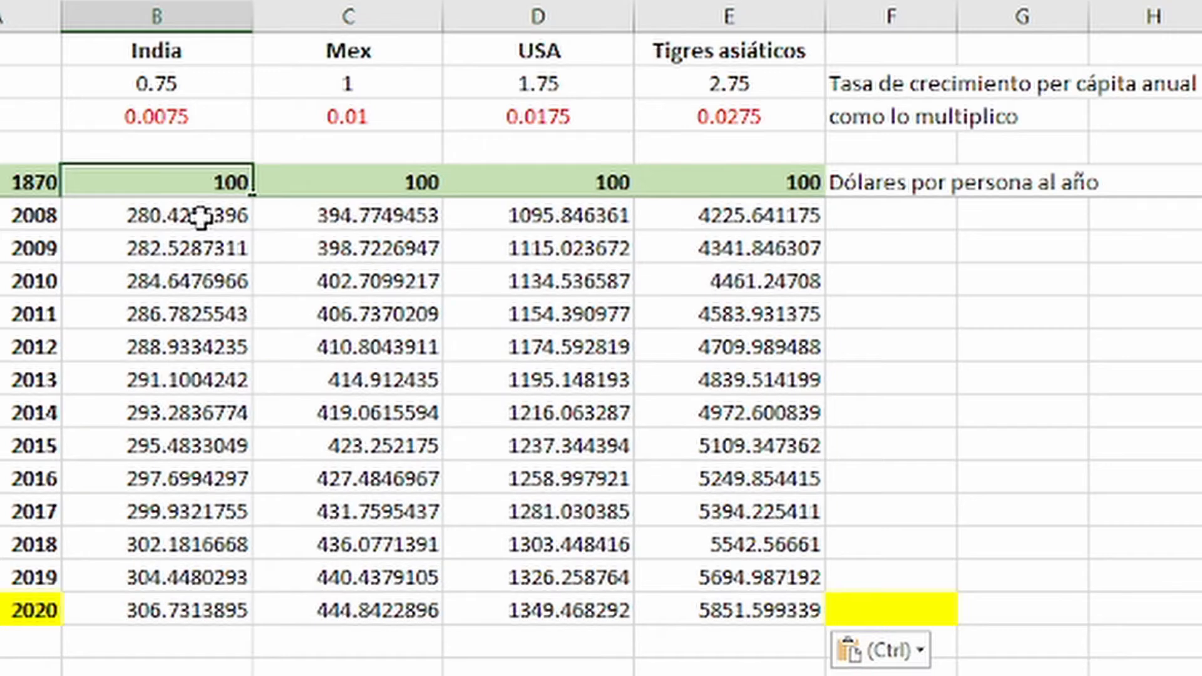
{"action": "key", "text": "Down"}
{"action": "key", "text": "Down"}
{"action": "key", "text": "Down"}
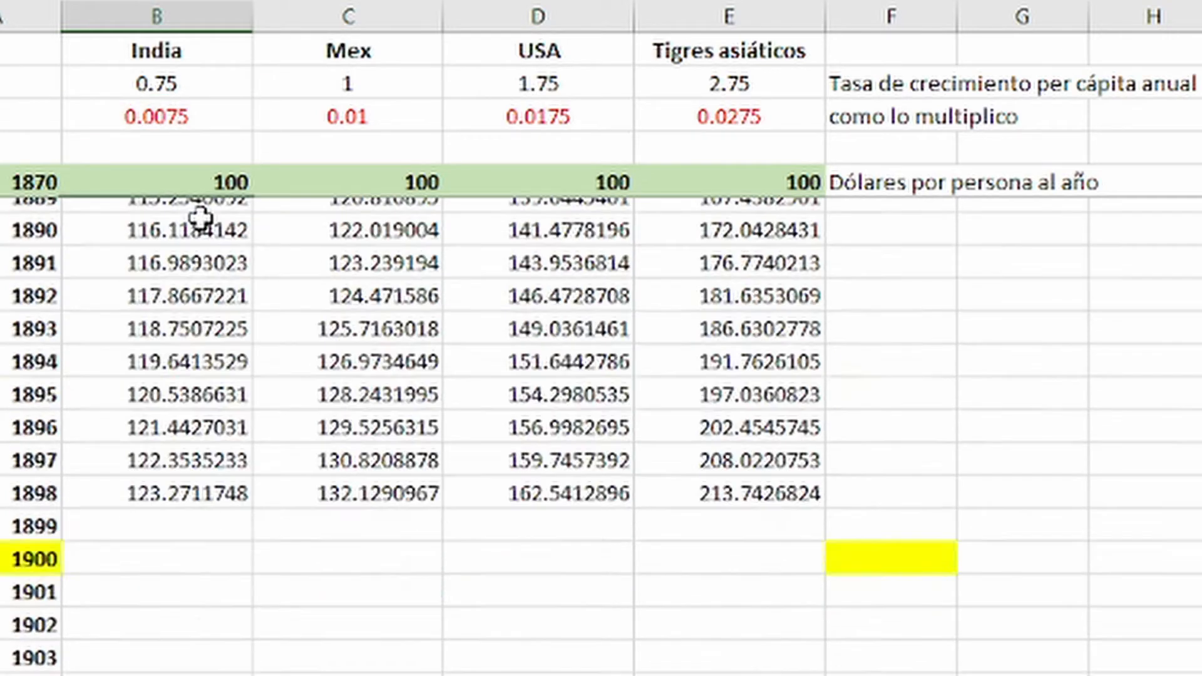
{"action": "key", "text": "Escape"}
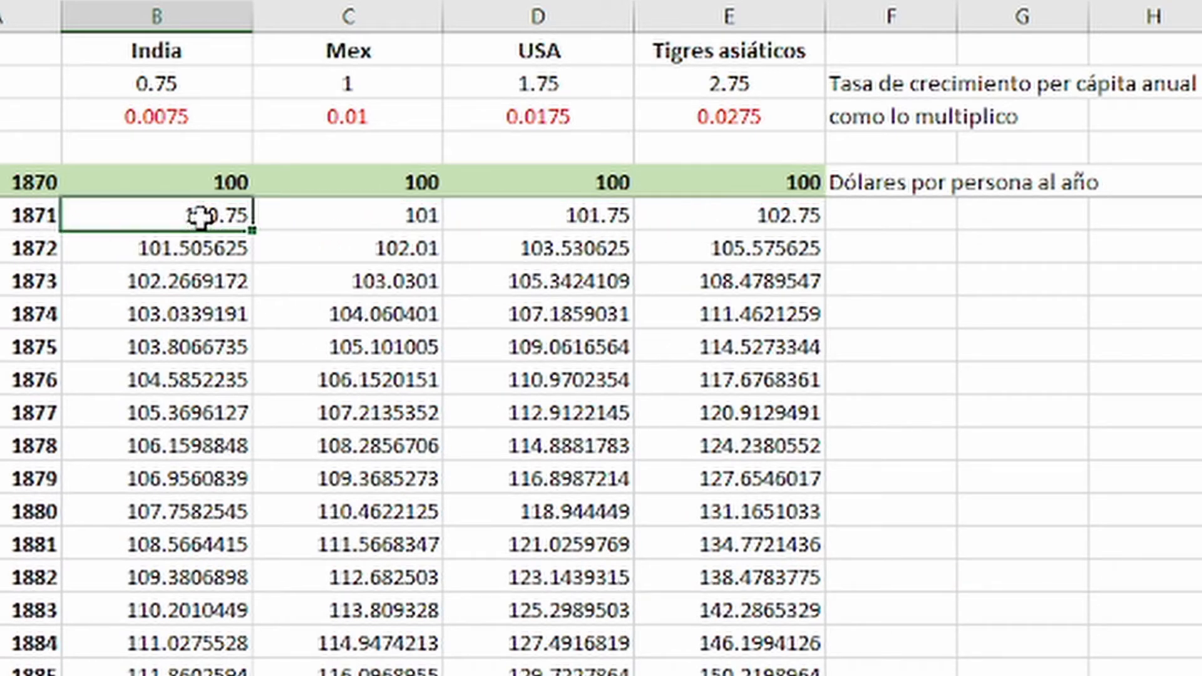
Highlight the 1900 income values of India, Mex, USA and Tigres asiáticos with yellow fill
{"action": "key", "text": "Down"}
{"action": "key", "text": "Down"}
{"action": "key", "text": "Down"}
{"action": "key", "text": "Down"}
{"action": "key", "text": "Down"}
{"action": "key", "text": "Down"}
{"action": "key", "text": "Down"}
{"action": "key", "text": "Down"}
{"action": "key", "text": "Down"}
{"action": "key", "text": "Down"}
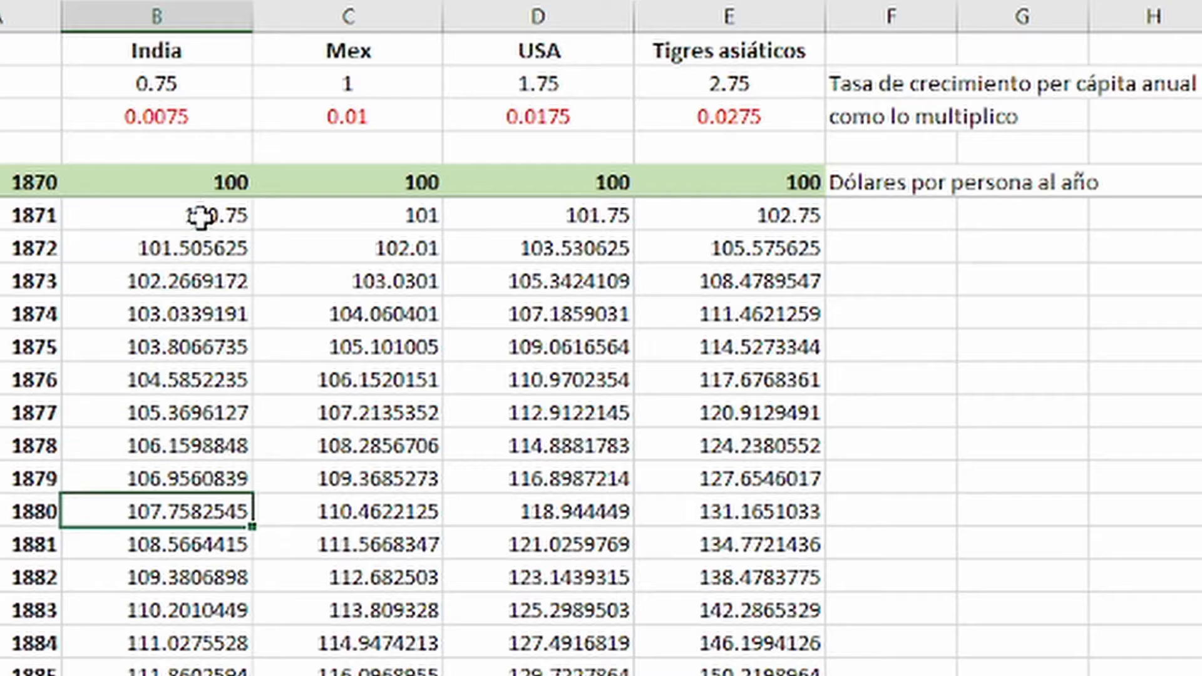
{"action": "scroll", "coordinate": [201, 217], "scroll_direction": "down", "scroll_amount": 4}
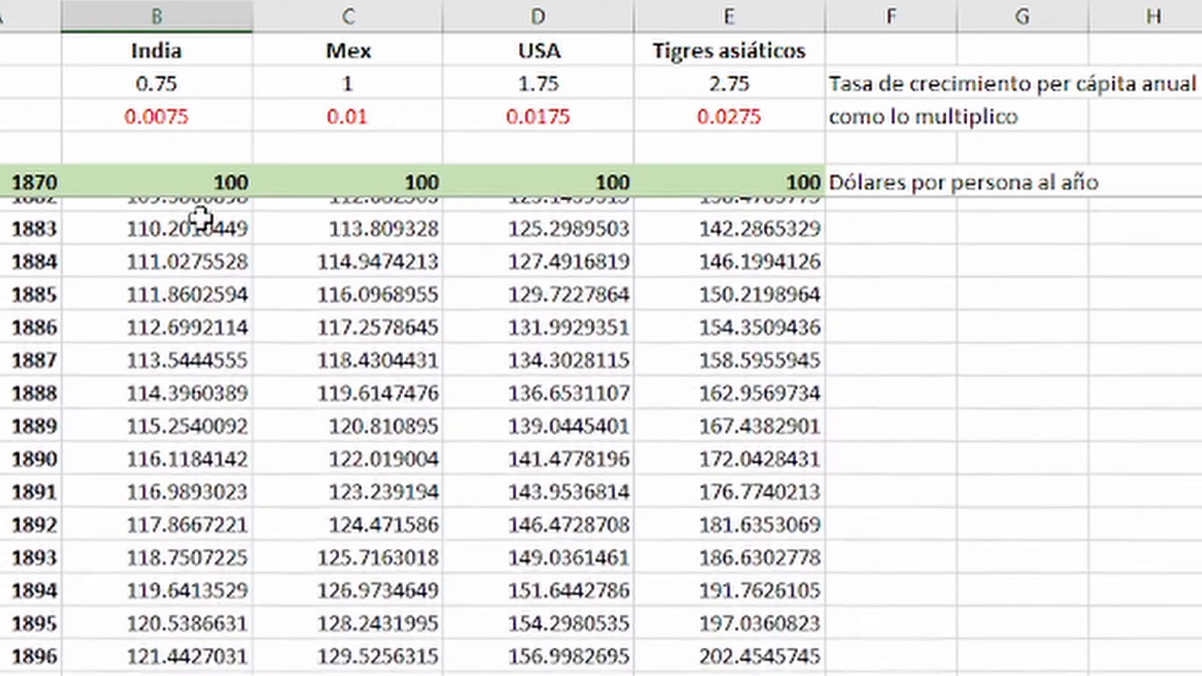
{"action": "scroll", "coordinate": [200, 217], "scroll_direction": "down", "scroll_amount": 5}
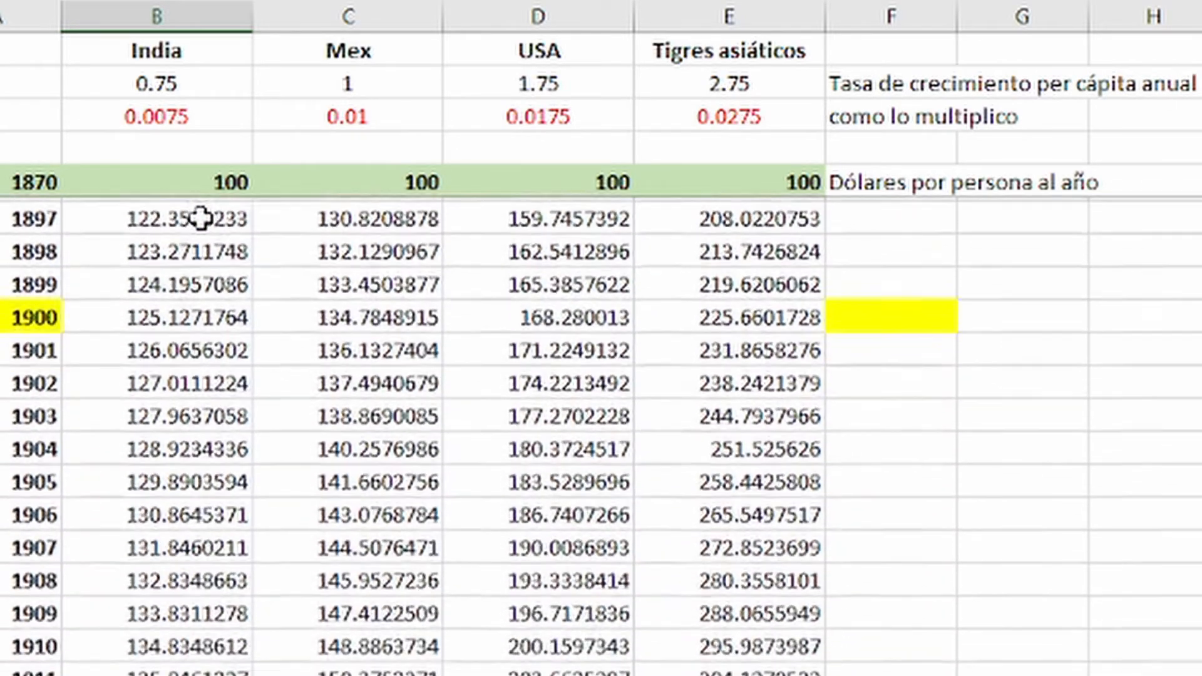
{"action": "scroll", "coordinate": [201, 217], "scroll_direction": "down", "scroll_amount": 1}
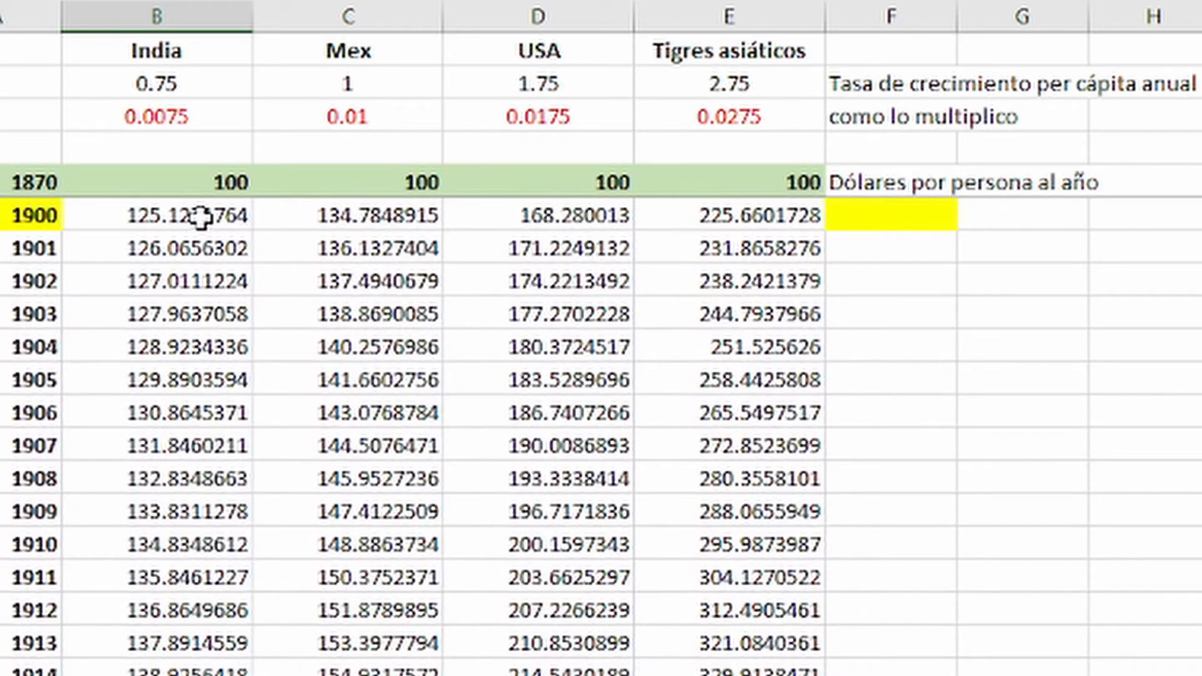
{"action": "key", "text": "Up"}
{"action": "key", "text": "Up"}
{"action": "key", "text": "Up"}
{"action": "key", "text": "Up"}
{"action": "key", "text": "Up"}
{"action": "key", "text": "Up"}
{"action": "key", "text": "Up"}
{"action": "key", "text": "Up"}
{"action": "key", "text": "Up"}
{"action": "key", "text": "Up"}
{"action": "key", "text": "Up"}
{"action": "key", "text": "Up"}
{"action": "key", "text": "Up"}
{"action": "key", "text": "shift+Right"}
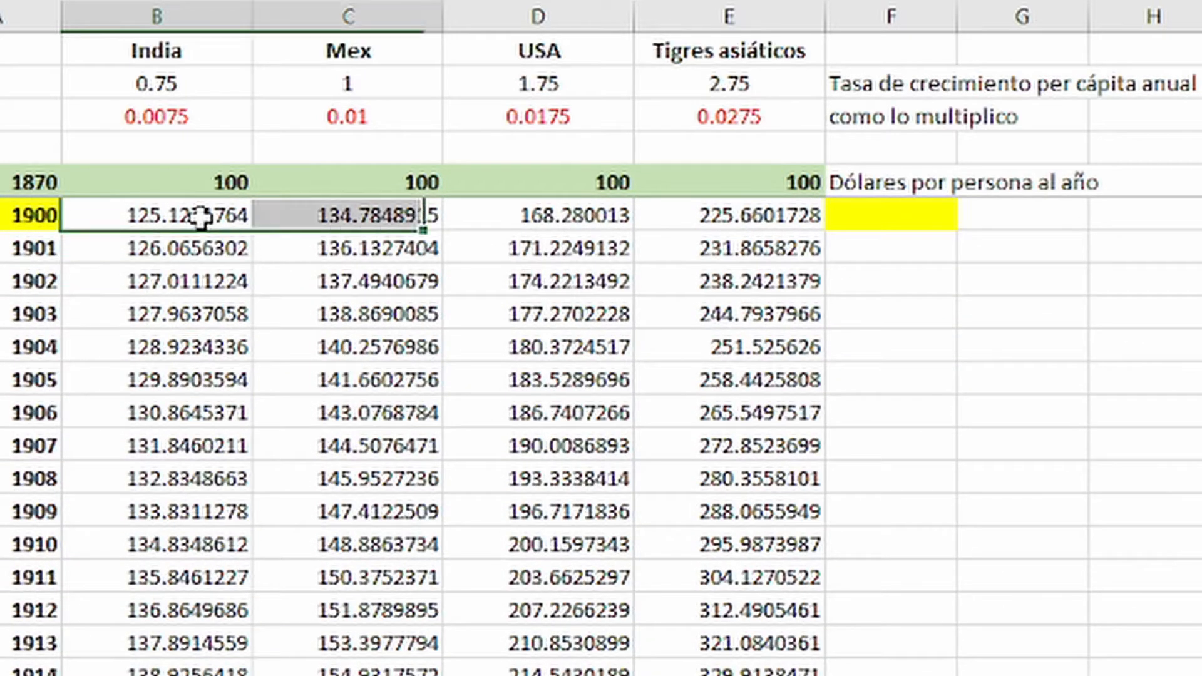
{"action": "key", "text": "shift+Right"}
{"action": "key", "text": "shift+Right"}
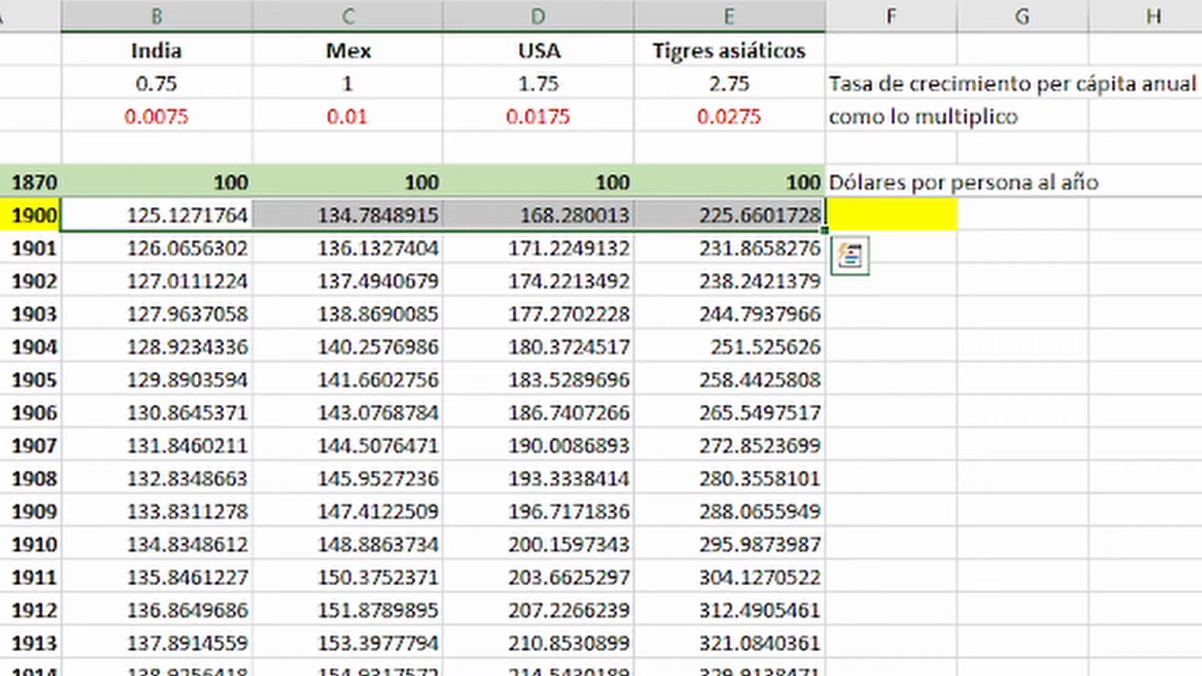
{"action": "key", "text": "F4"}
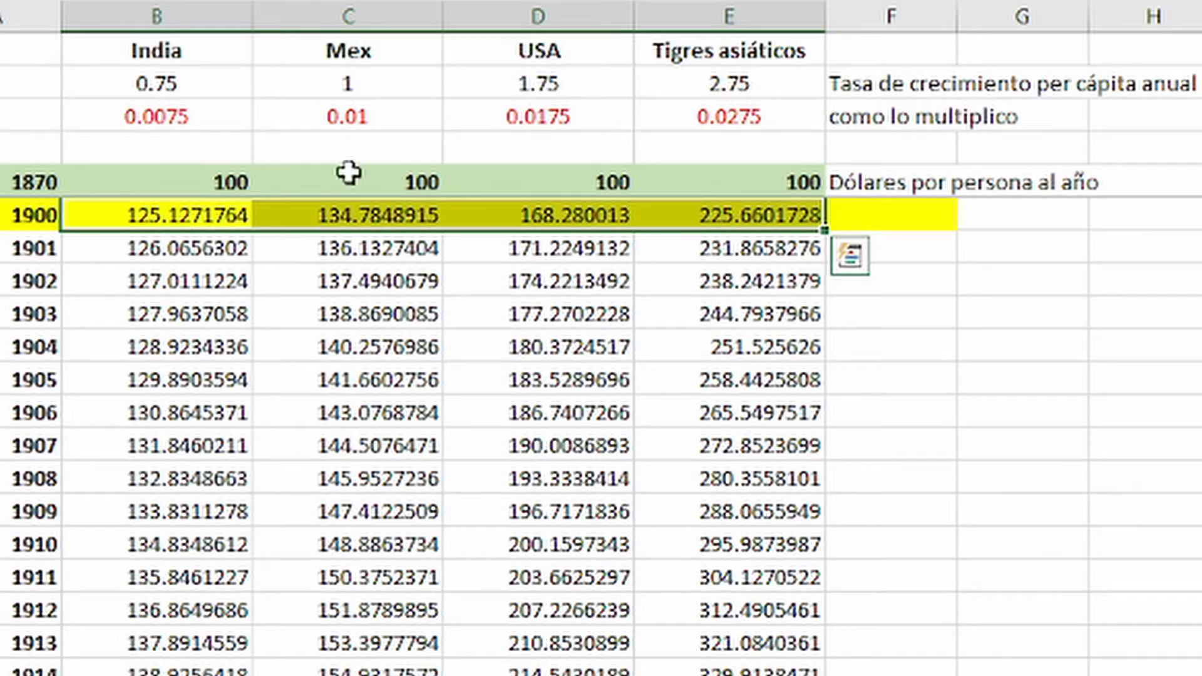
{"action": "left_click", "coordinate": [262, 281]}
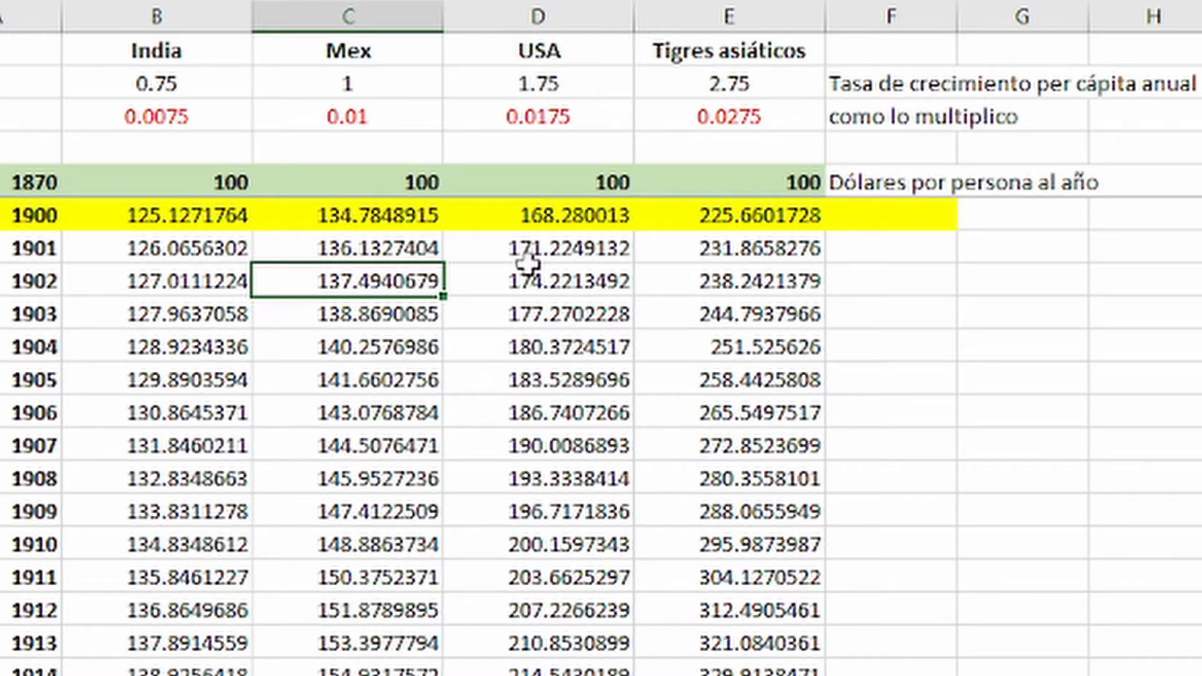
Highlight the 1930 income values of India, Mex, USA and Tigres asiáticos with yellow fill
{"action": "left_click", "coordinate": [412, 454]}
{"action": "left_click", "coordinate": [414, 473]}
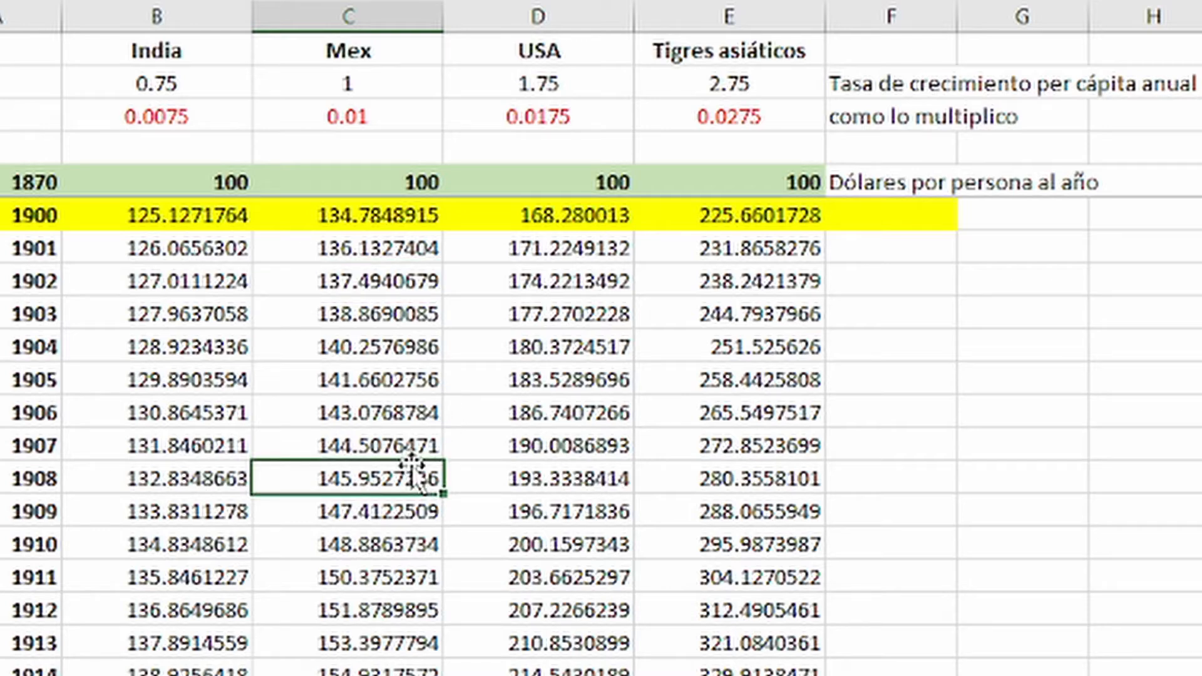
{"action": "key", "text": "Down"}
{"action": "scroll", "coordinate": [412, 471], "scroll_direction": "down", "scroll_amount": 9}
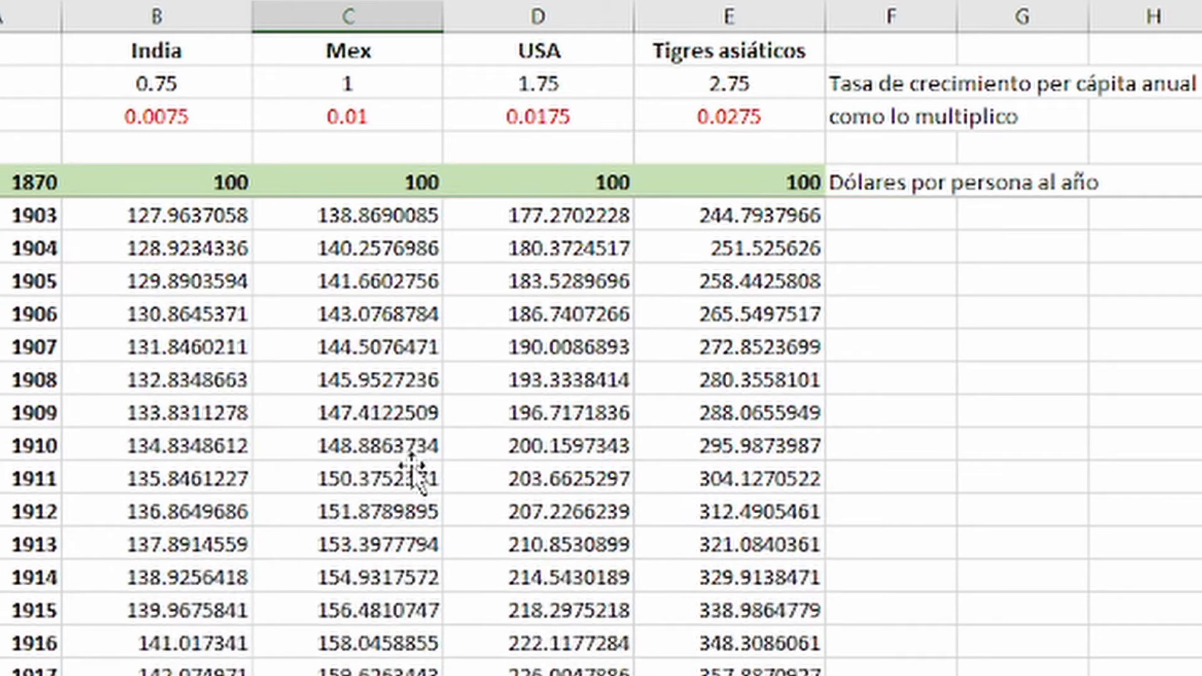
{"action": "scroll", "coordinate": [412, 465], "scroll_direction": "down", "scroll_amount": 1}
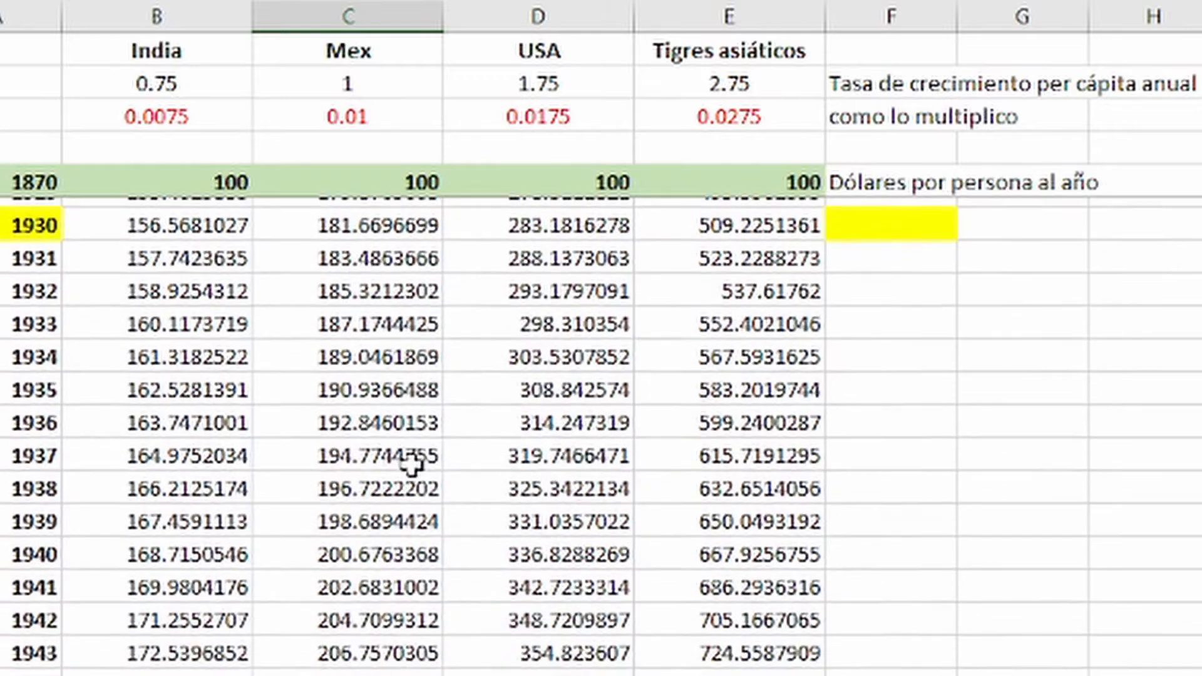
{"action": "left_click", "coordinate": [411, 464]}
{"action": "key", "text": "Up"}
{"action": "key", "text": "Up"}
{"action": "key", "text": "Up"}
{"action": "key", "text": "Up"}
{"action": "key", "text": "Up"}
{"action": "key", "text": "Up"}
{"action": "key", "text": "Up"}
{"action": "key", "text": "Up"}
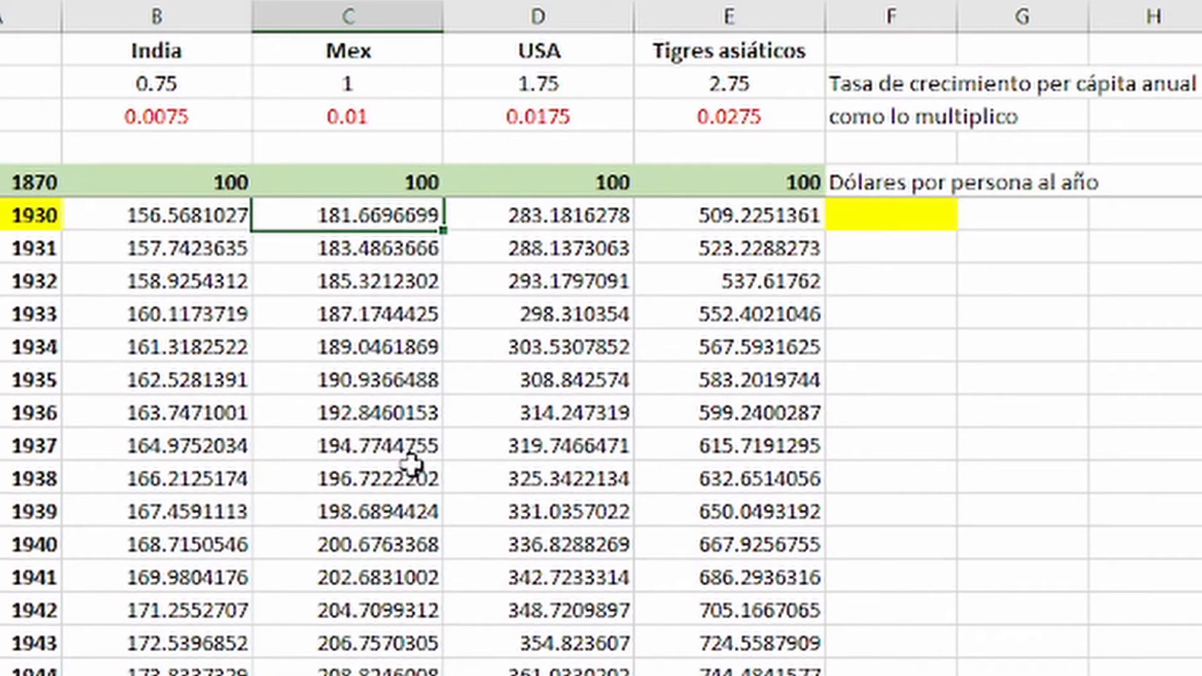
{"action": "key", "text": "Left"}
{"action": "key", "text": "shift+Right"}
{"action": "key", "text": "shift+Right"}
{"action": "key", "text": "shift+Right"}
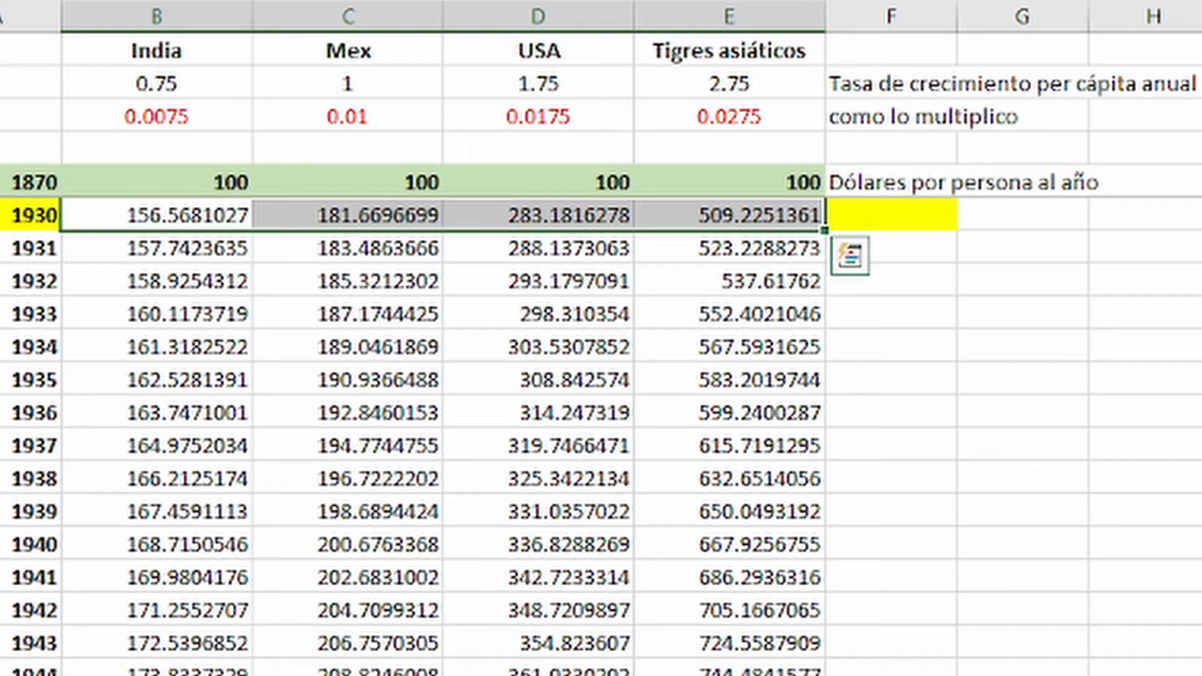
{"action": "left_click", "coordinate": [301, 2]}
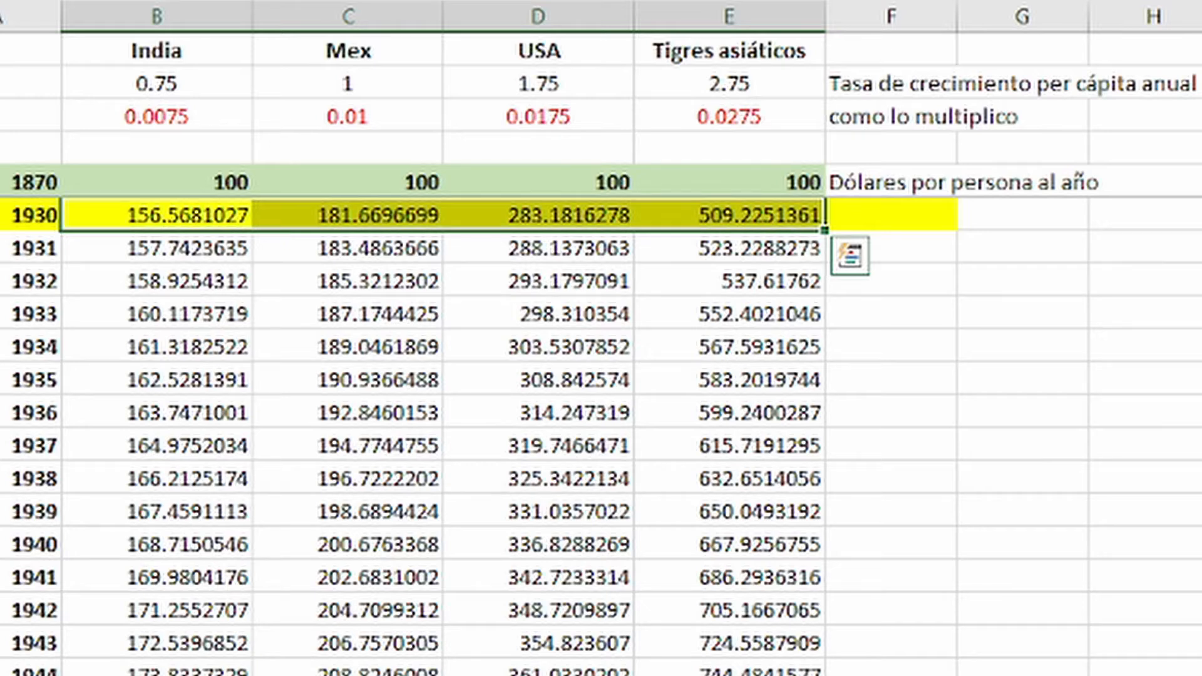
{"action": "left_click", "coordinate": [325, 441]}
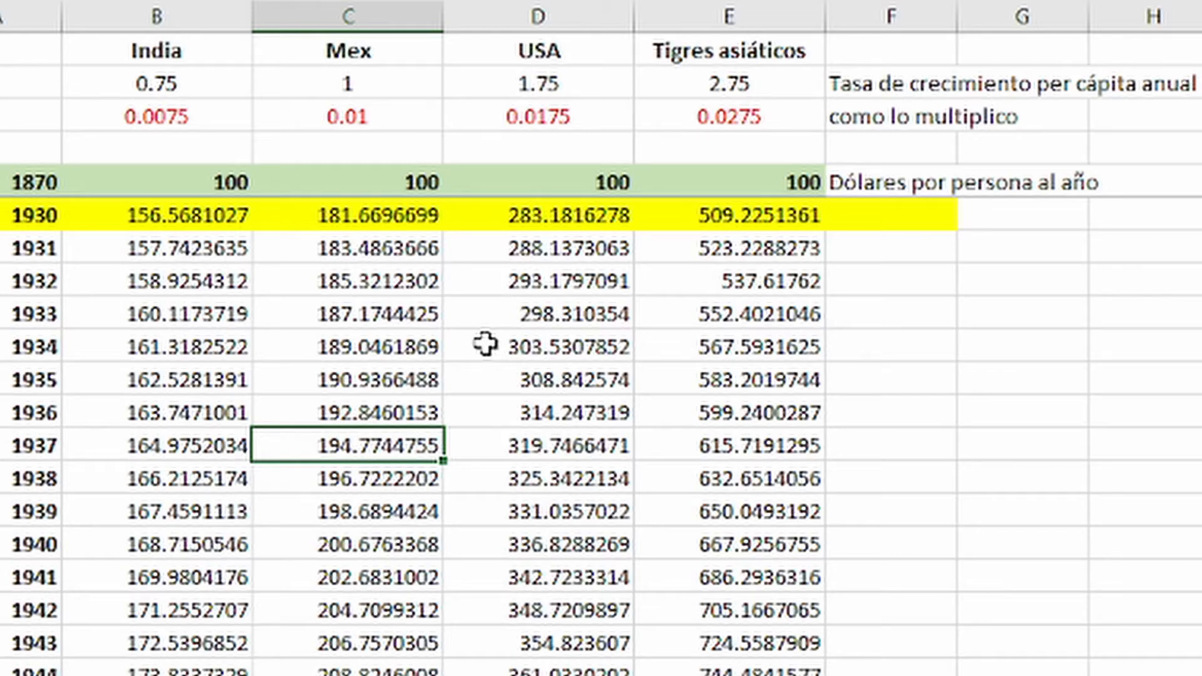
Apply the same yellow fill to the 1960 income values of India, Mex, USA and Tigres asiáticos
{"action": "key", "text": "Down"}
{"action": "key", "text": "Down"}
{"action": "key", "text": "Down"}
{"action": "key", "text": "Down"}
{"action": "key", "text": "Down"}
{"action": "key", "text": "Down"}
{"action": "key", "text": "Down"}
{"action": "key", "text": "Down"}
{"action": "key", "text": "Down"}
{"action": "key", "text": "Down"}
{"action": "key", "text": "Down"}
{"action": "key", "text": "Down"}
{"action": "key", "text": "Down"}
{"action": "key", "text": "Down"}
{"action": "key", "text": "Down"}
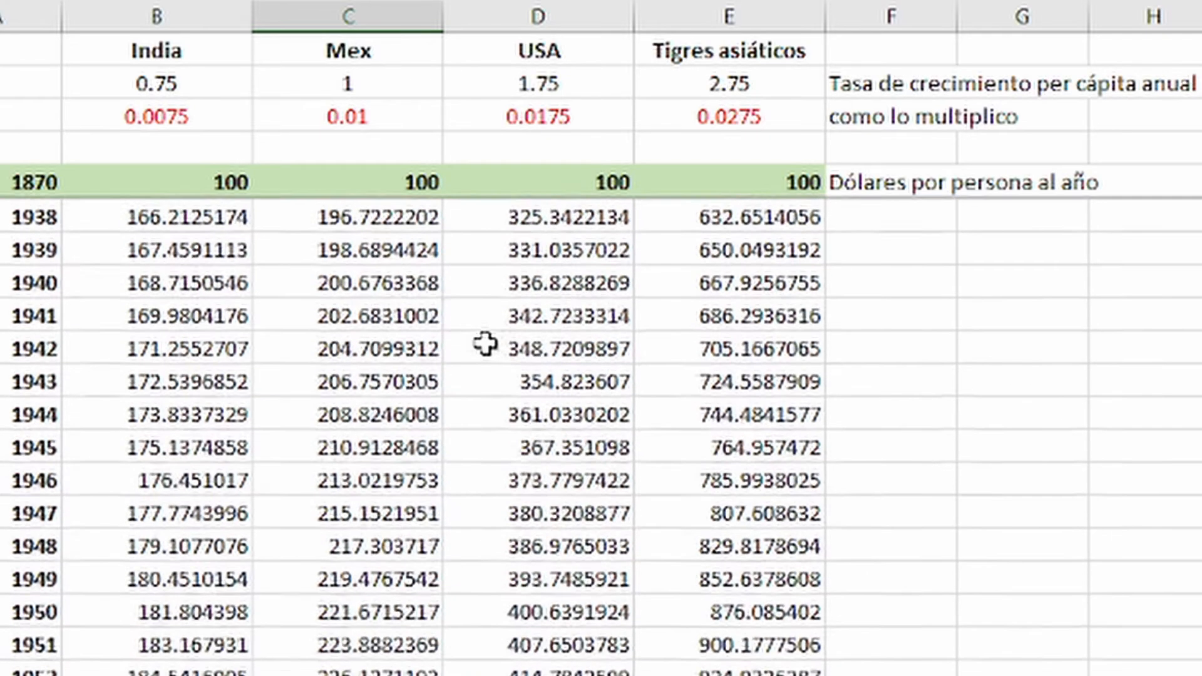
{"action": "scroll", "coordinate": [486, 343], "scroll_direction": "down", "scroll_amount": 6}
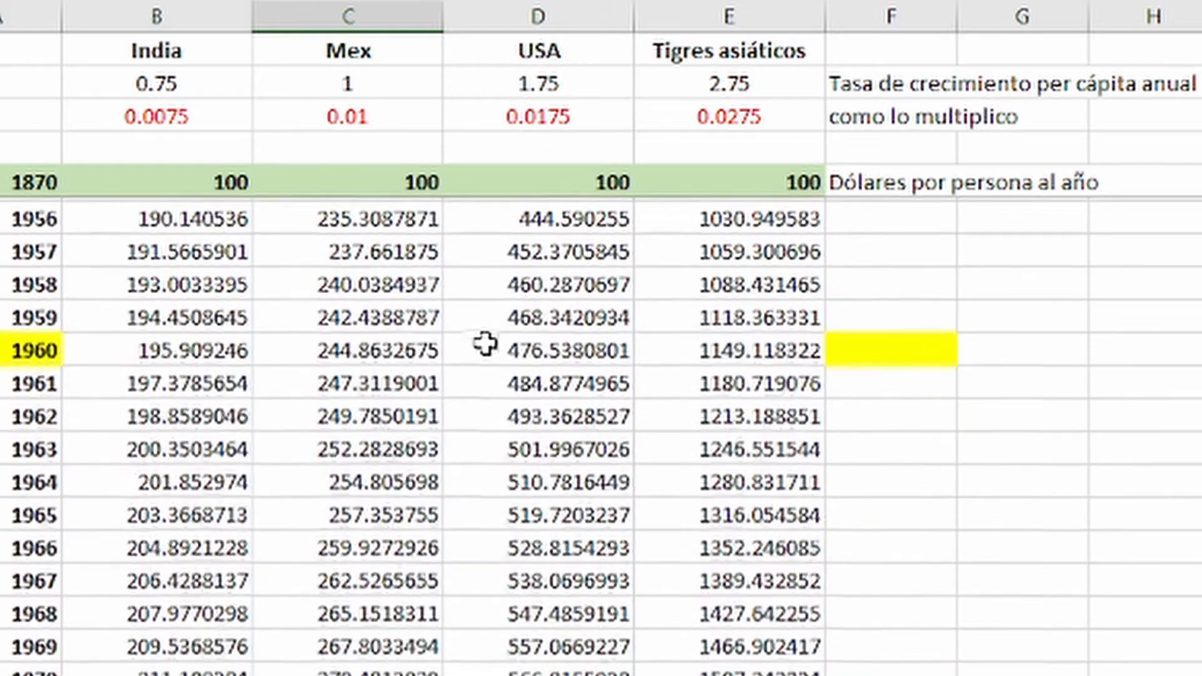
{"action": "scroll", "coordinate": [485, 344], "scroll_direction": "down", "scroll_amount": 2}
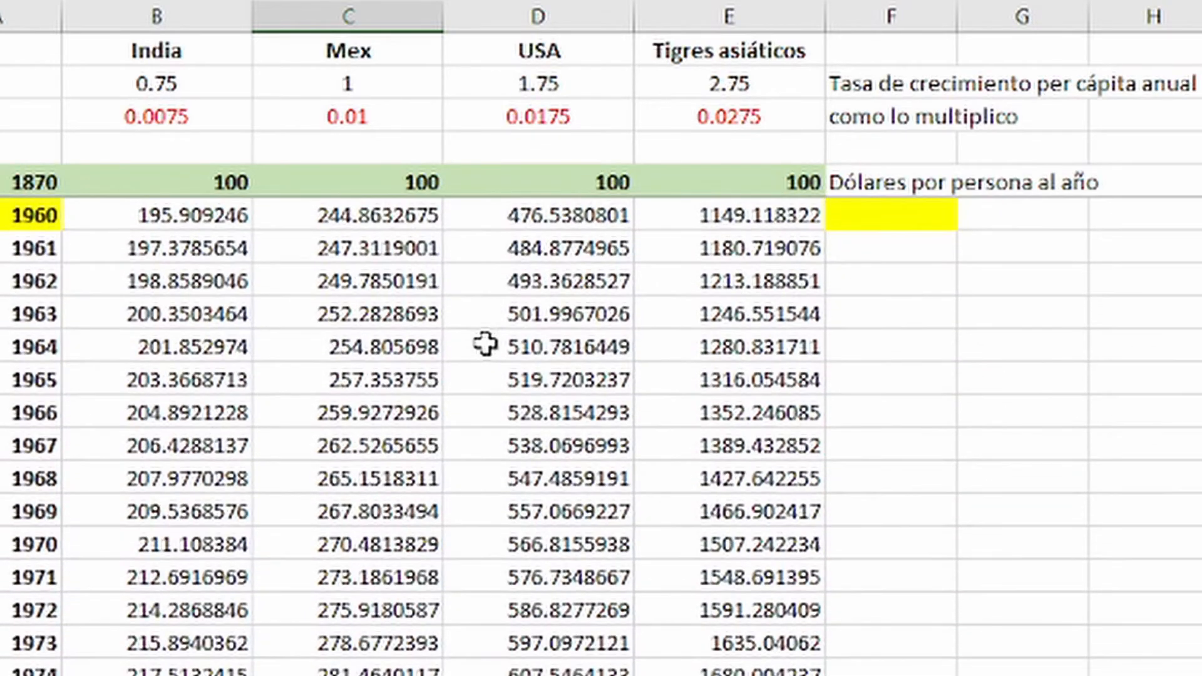
{"action": "key", "text": "Up"}
{"action": "key", "text": "Up"}
{"action": "key", "text": "Up"}
{"action": "key", "text": "Up"}
{"action": "key", "text": "Up"}
{"action": "key", "text": "Up"}
{"action": "key", "text": "Up"}
{"action": "key", "text": "Up"}
{"action": "key", "text": "Up"}
{"action": "key", "text": "Up"}
{"action": "key", "text": "Up"}
{"action": "key", "text": "Up"}
{"action": "key", "text": "Up"}
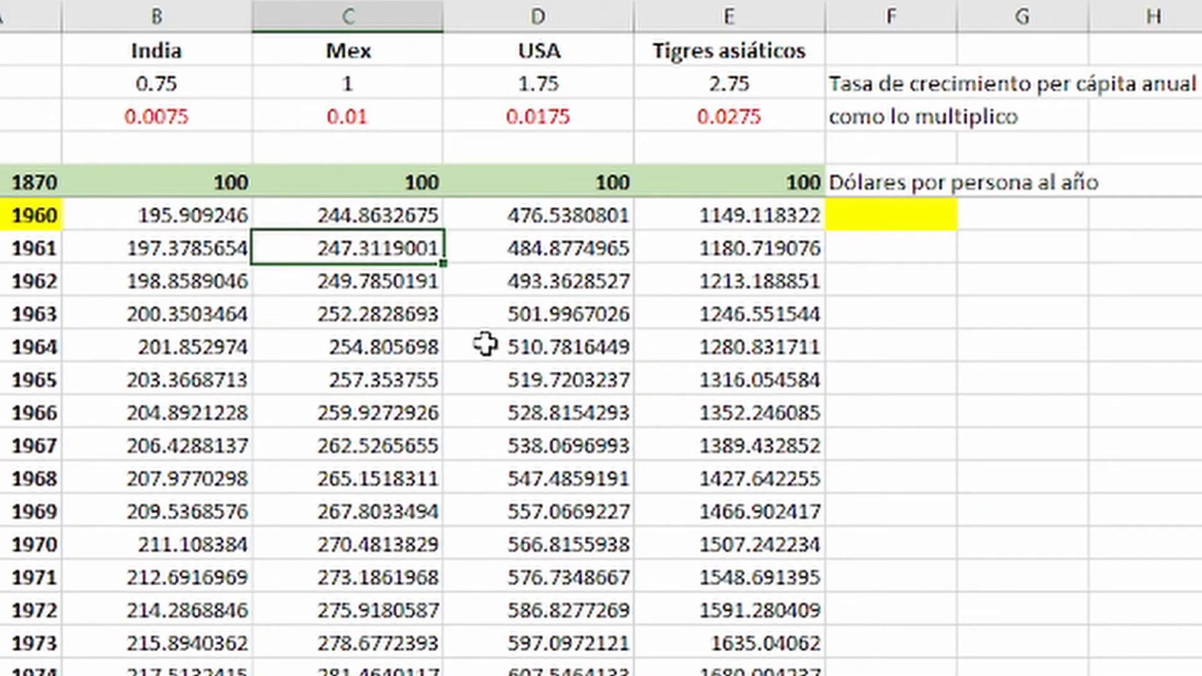
{"action": "key", "text": "Up"}
{"action": "key", "text": "Left"}
{"action": "key", "text": "Right"}
{"action": "key", "text": "Right"}
{"action": "key", "text": "Right"}
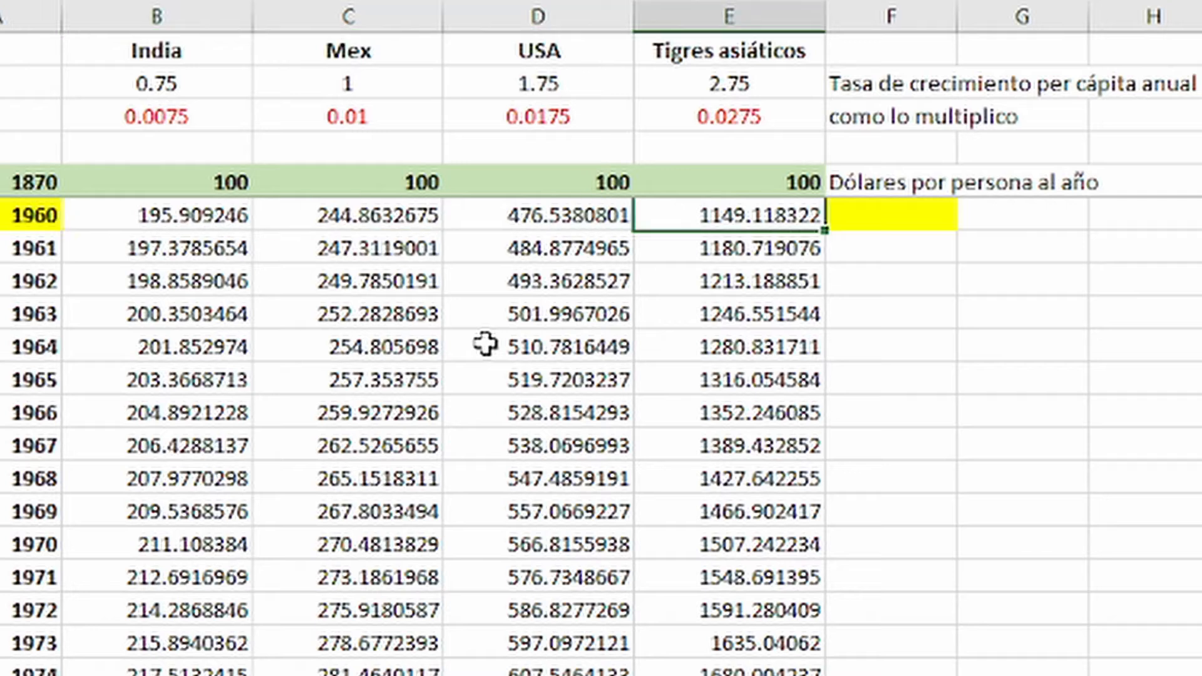
{"action": "key", "text": "shift+Left"}
{"action": "key", "text": "shift+Left"}
{"action": "key", "text": "shift+Left"}
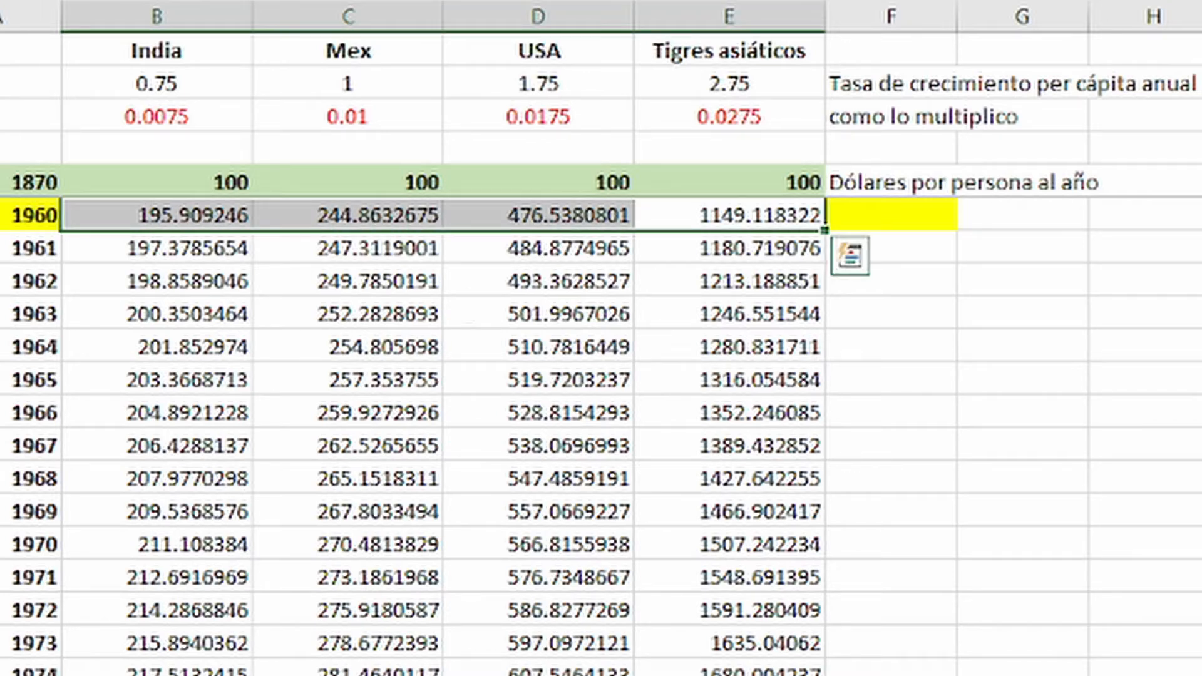
{"action": "key", "text": "F4"}
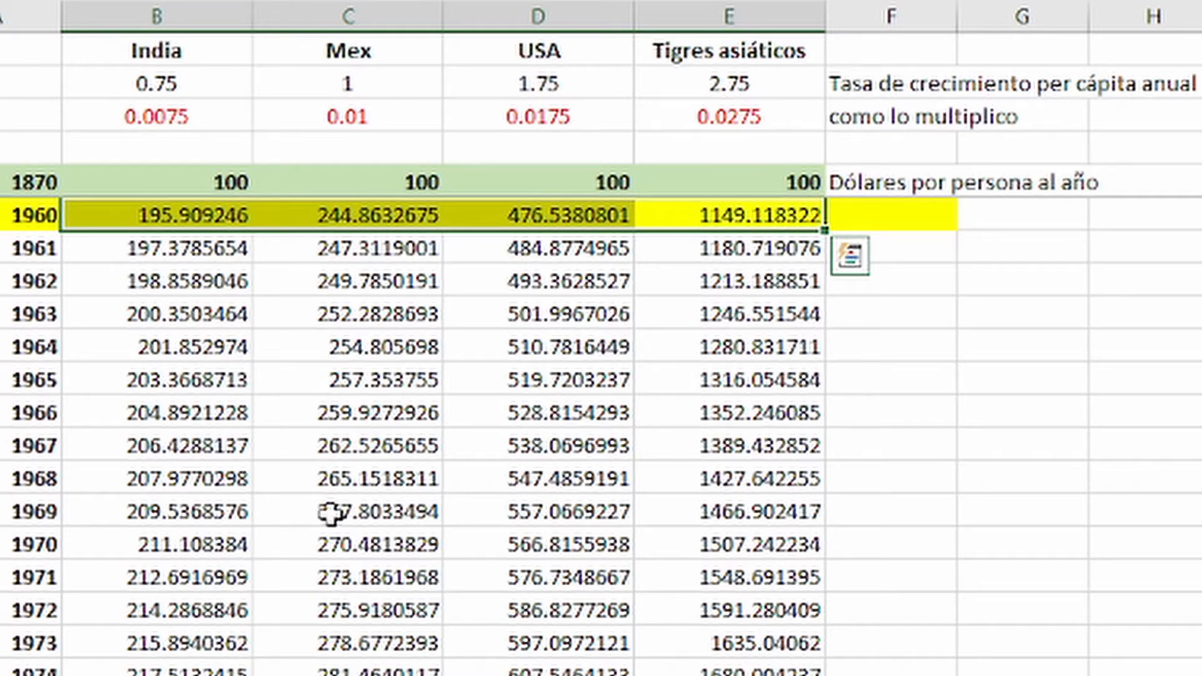
{"action": "left_click", "coordinate": [285, 469]}
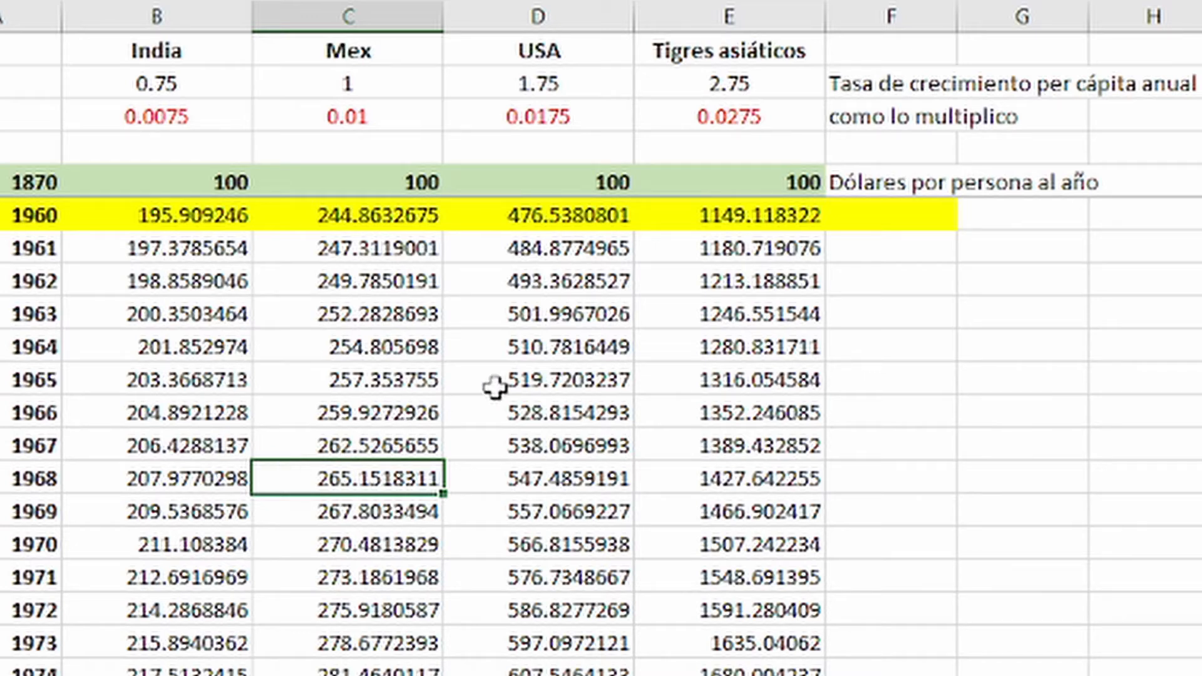
Apply the same yellow fill to the 1990 income values of India, Mex, USA and Tigres asiáticos
{"action": "left_click", "coordinate": [589, 451]}
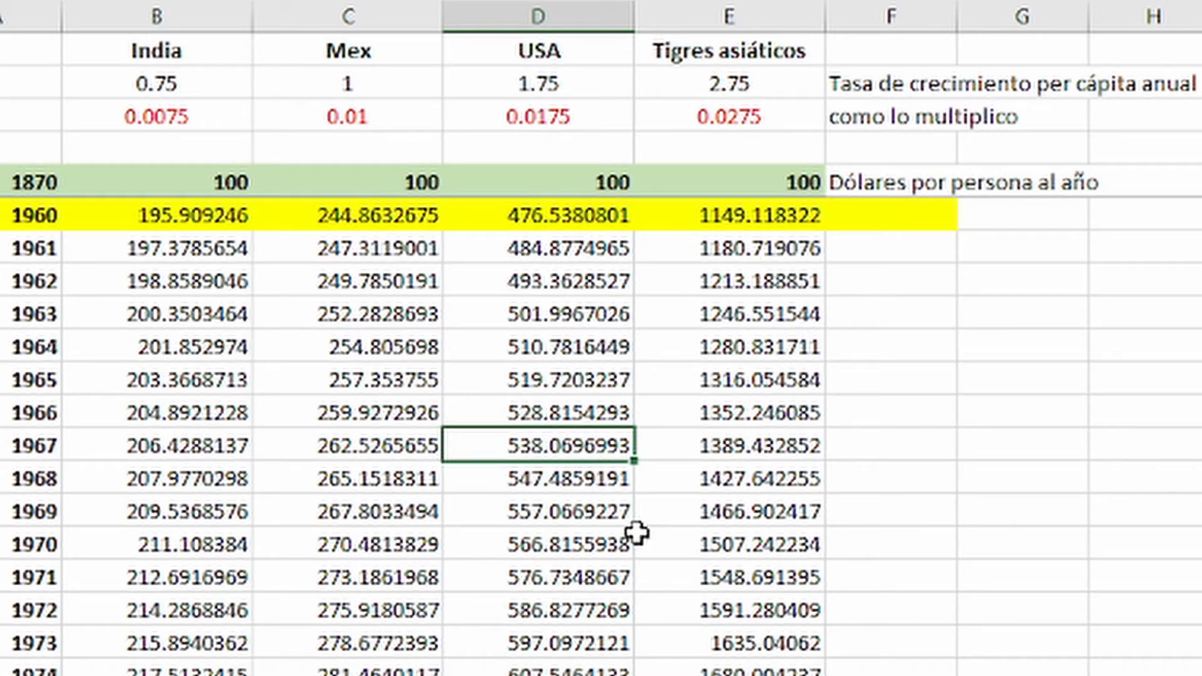
{"action": "left_click", "coordinate": [569, 609]}
{"action": "key", "text": "Down"}
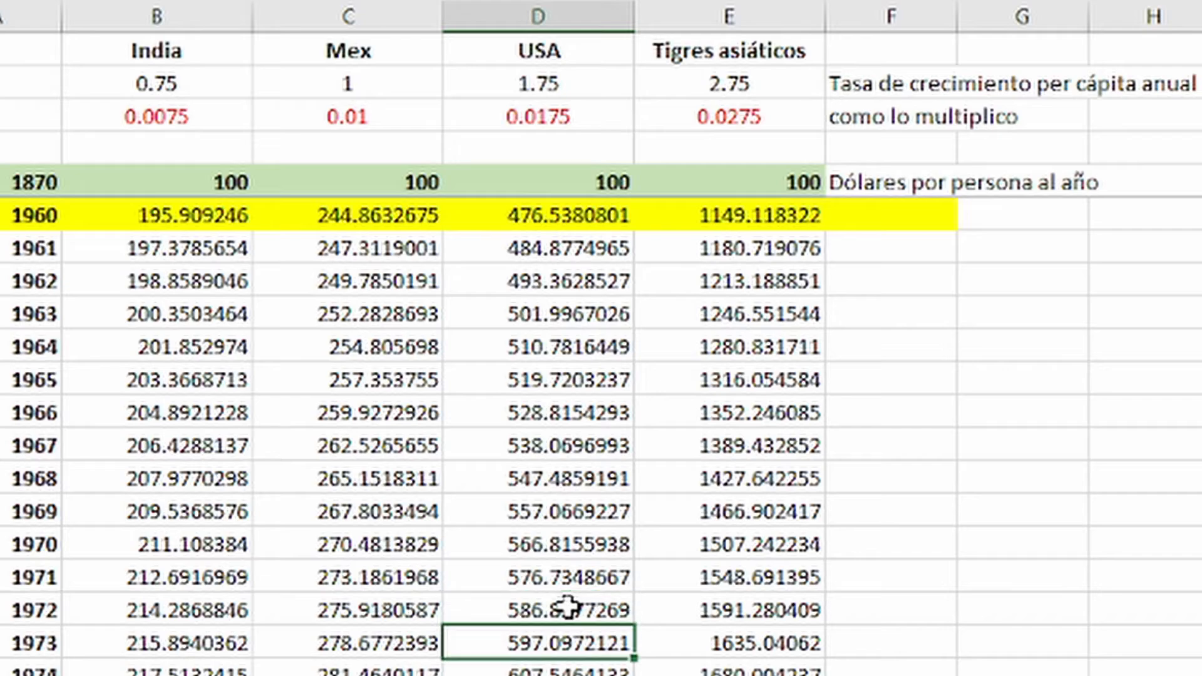
{"action": "scroll", "coordinate": [569, 608], "scroll_direction": "down", "scroll_amount": 7}
{"action": "scroll", "coordinate": [568, 608], "scroll_direction": "down", "scroll_amount": 2}
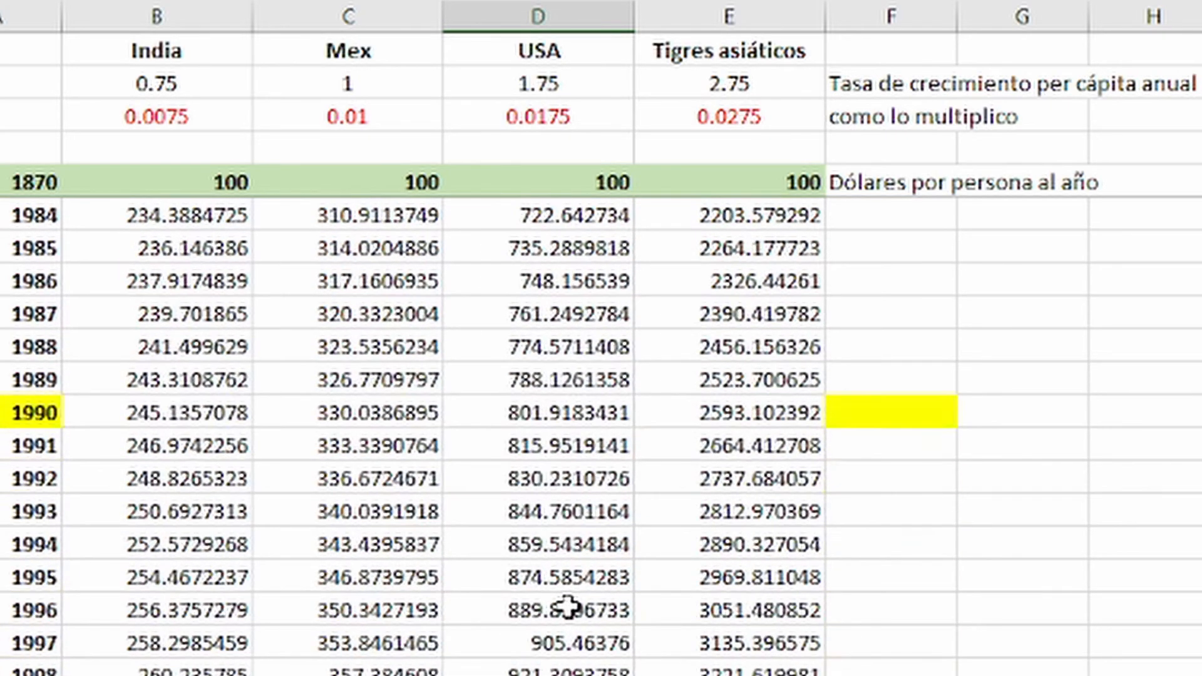
{"action": "key", "text": "Up"}
{"action": "key", "text": "Up"}
{"action": "key", "text": "Up"}
{"action": "key", "text": "Up"}
{"action": "key", "text": "Up"}
{"action": "key", "text": "Up"}
{"action": "key", "text": "Up"}
{"action": "key", "text": "Up"}
{"action": "key", "text": "Up"}
{"action": "key", "text": "Up"}
{"action": "key", "text": "Up"}
{"action": "key", "text": "Up"}
{"action": "key", "text": "Up"}
{"action": "key", "text": "Up"}
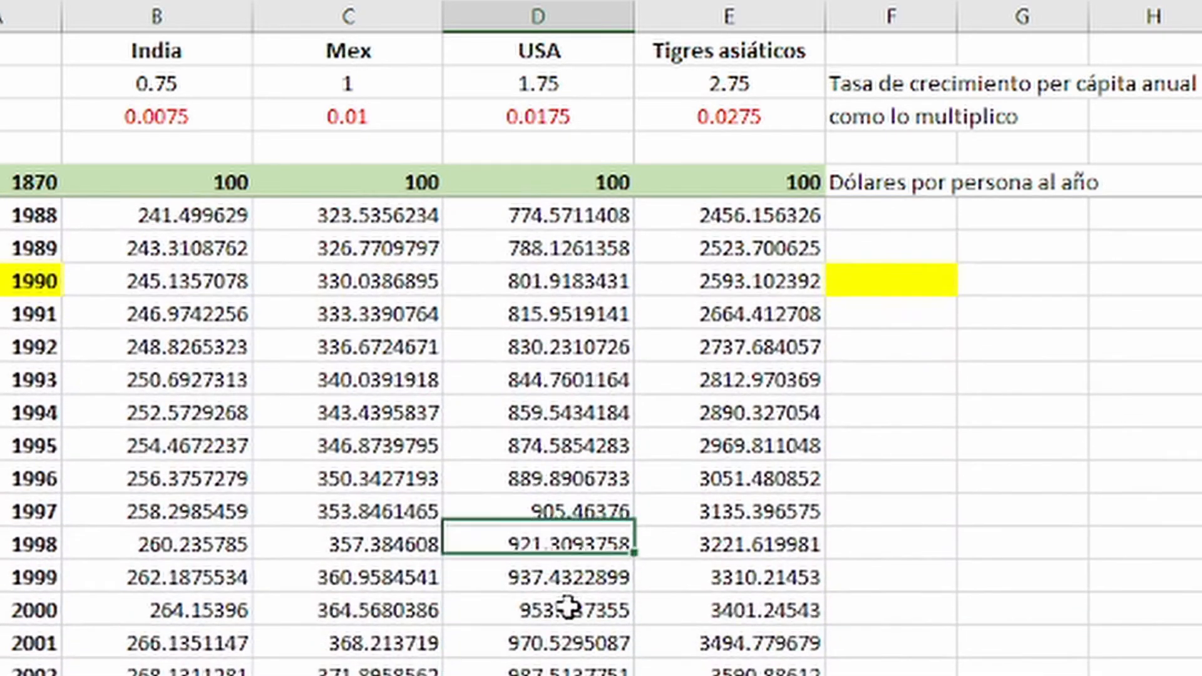
{"action": "key", "text": "Down"}
{"action": "key", "text": "Down"}
{"action": "scroll", "coordinate": [568, 607], "scroll_direction": "down", "scroll_amount": 1}
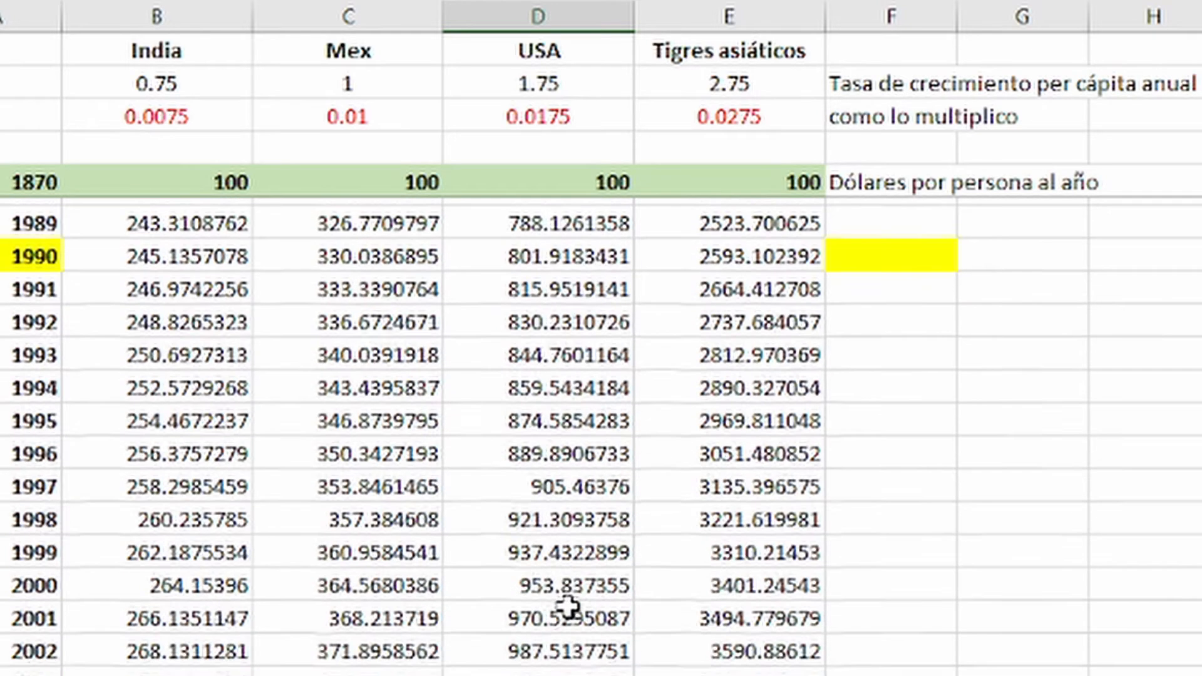
{"action": "key", "text": "Up"}
{"action": "key", "text": "Up"}
{"action": "key", "text": "Up"}
{"action": "key", "text": "Up"}
{"action": "key", "text": "Up"}
{"action": "key", "text": "Up"}
{"action": "key", "text": "Up"}
{"action": "key", "text": "Up"}
{"action": "key", "text": "Up"}
{"action": "key", "text": "Up"}
{"action": "key", "text": "Up"}
{"action": "key", "text": "Up"}
{"action": "key", "text": "Up"}
{"action": "key", "text": "Up"}
{"action": "key", "text": "Up"}
{"action": "key", "text": "Up"}
{"action": "key", "text": "Up"}
{"action": "key", "text": "Up"}
{"action": "key", "text": "Up"}
{"action": "key", "text": "Up"}
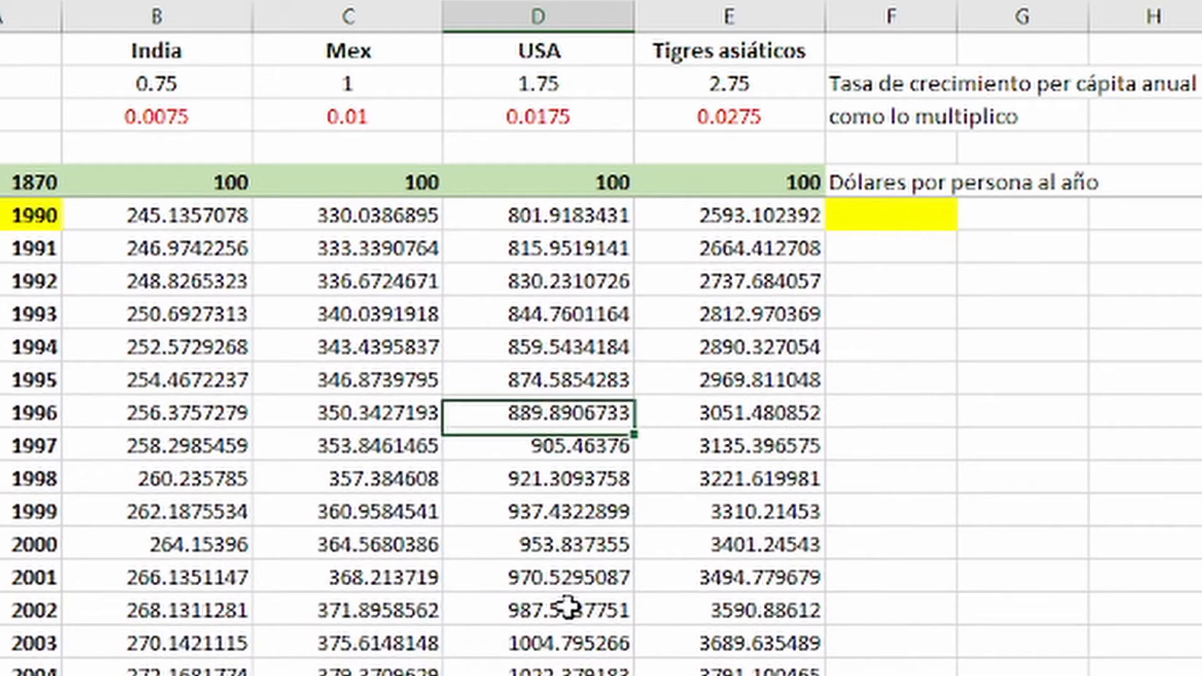
{"action": "key", "text": "Left"}
{"action": "key", "text": "Left"}
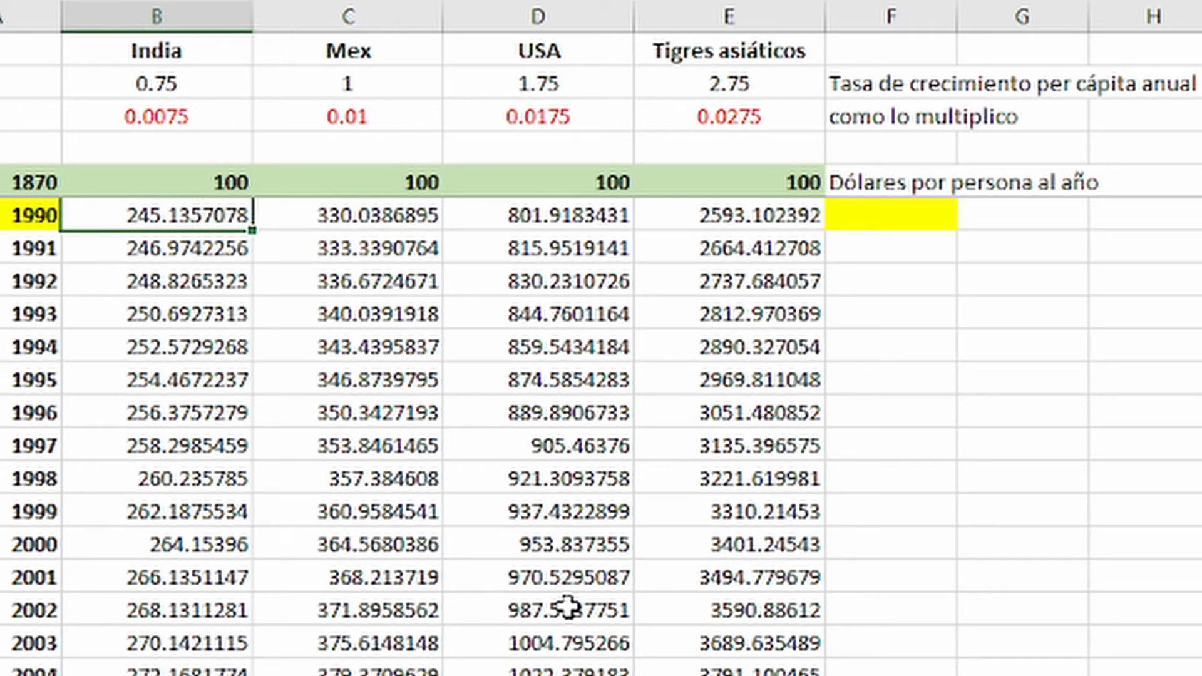
{"action": "key", "text": "Right"}
{"action": "key", "text": "Right"}
{"action": "key", "text": "Right"}
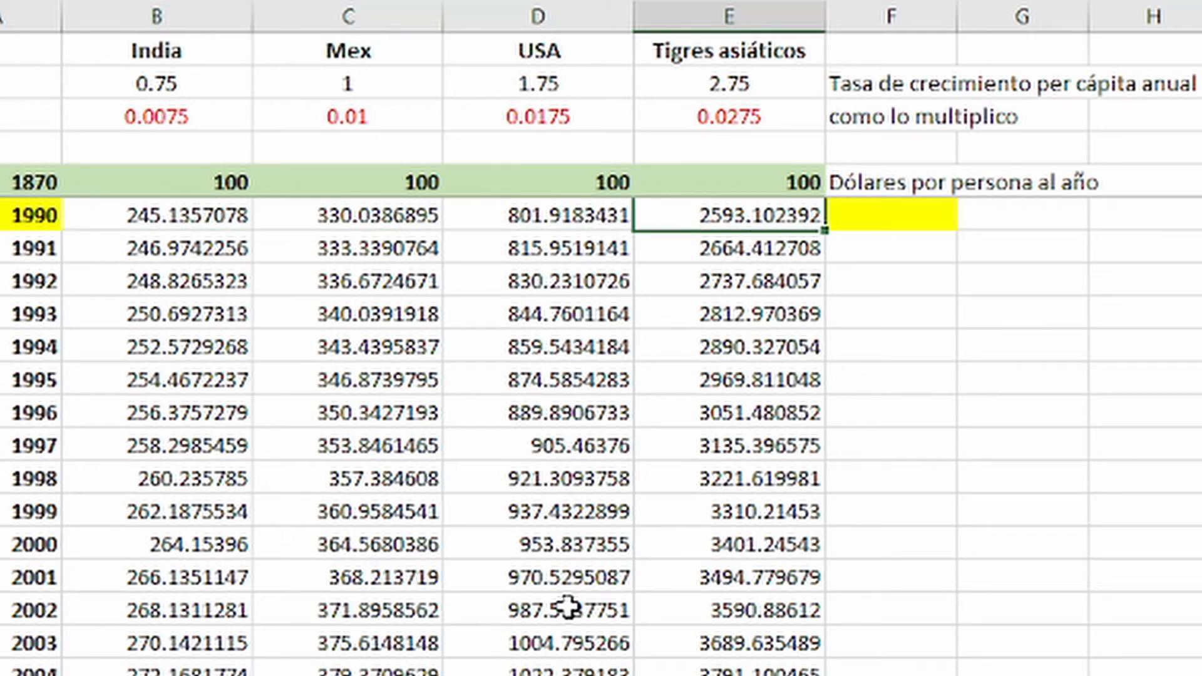
{"action": "key", "text": "shift+Left"}
{"action": "key", "text": "shift+Left"}
{"action": "key", "text": "shift+Left"}
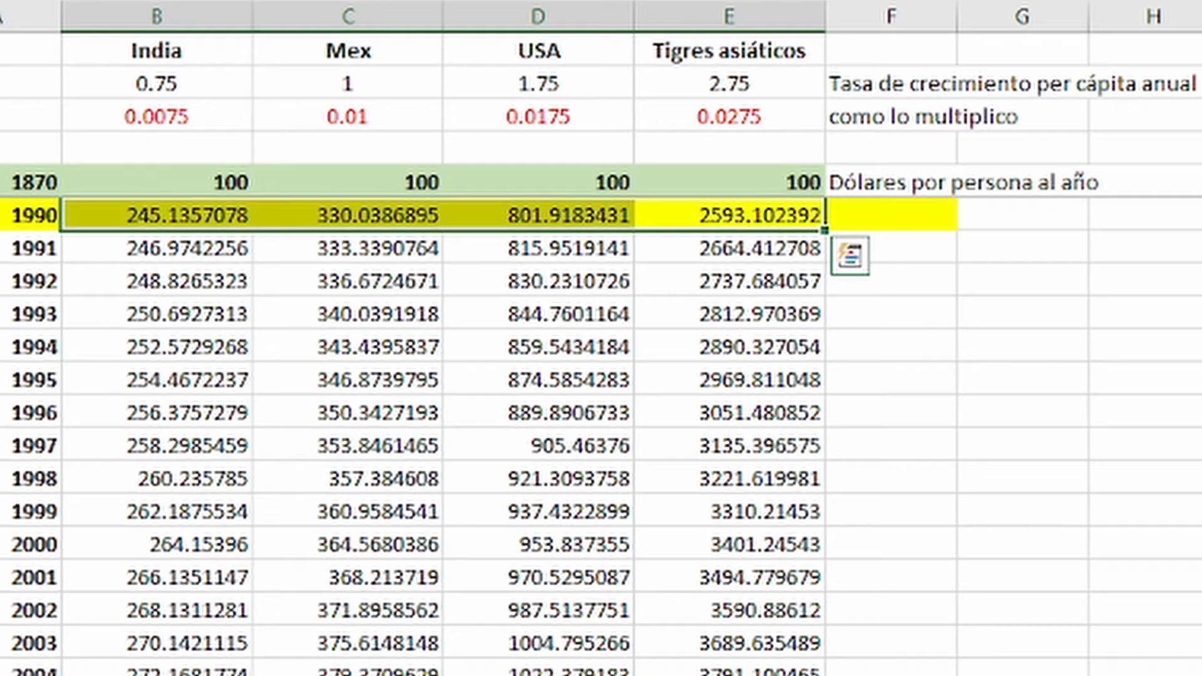
Compare the 1990 per-capita incomes of Mex, USA and Tigres asiáticos
{"action": "left_click", "coordinate": [273, 354]}
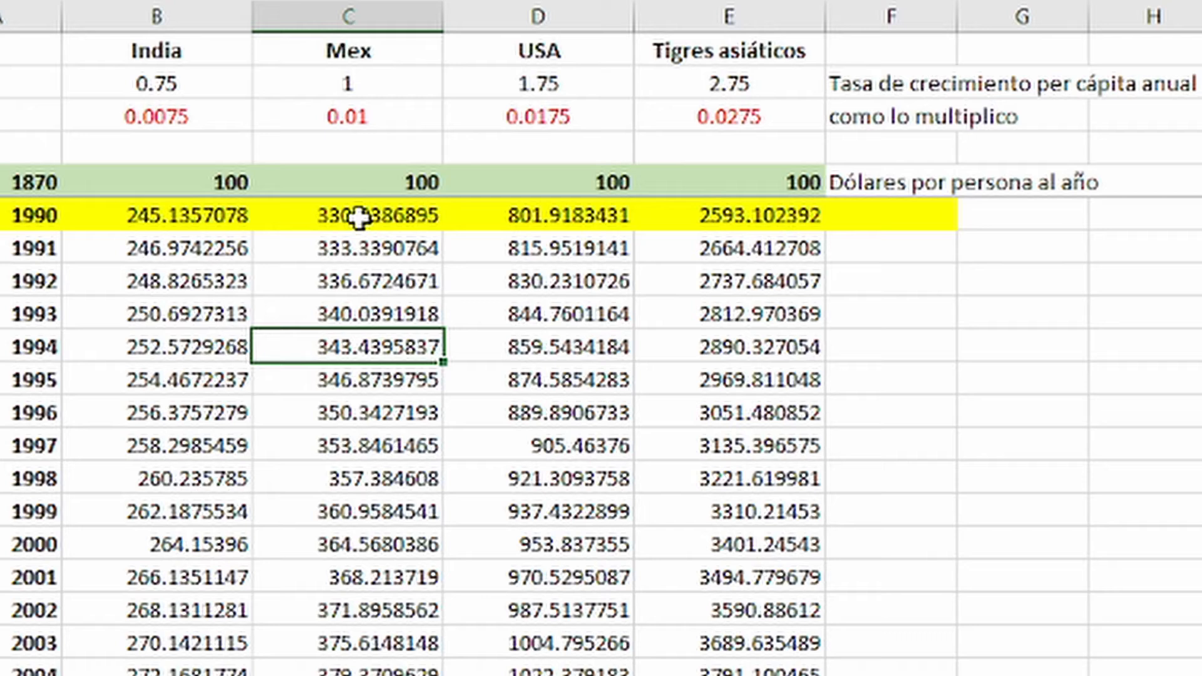
{"action": "left_click", "coordinate": [496, 216]}
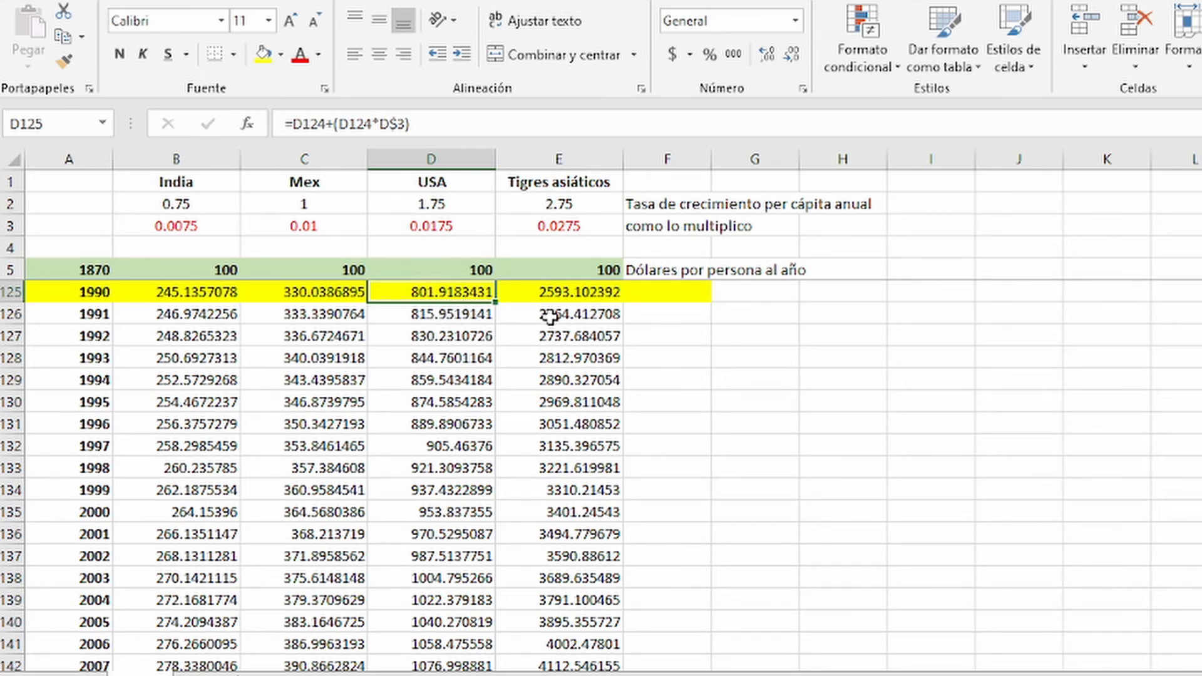
{"action": "left_click", "coordinate": [567, 292]}
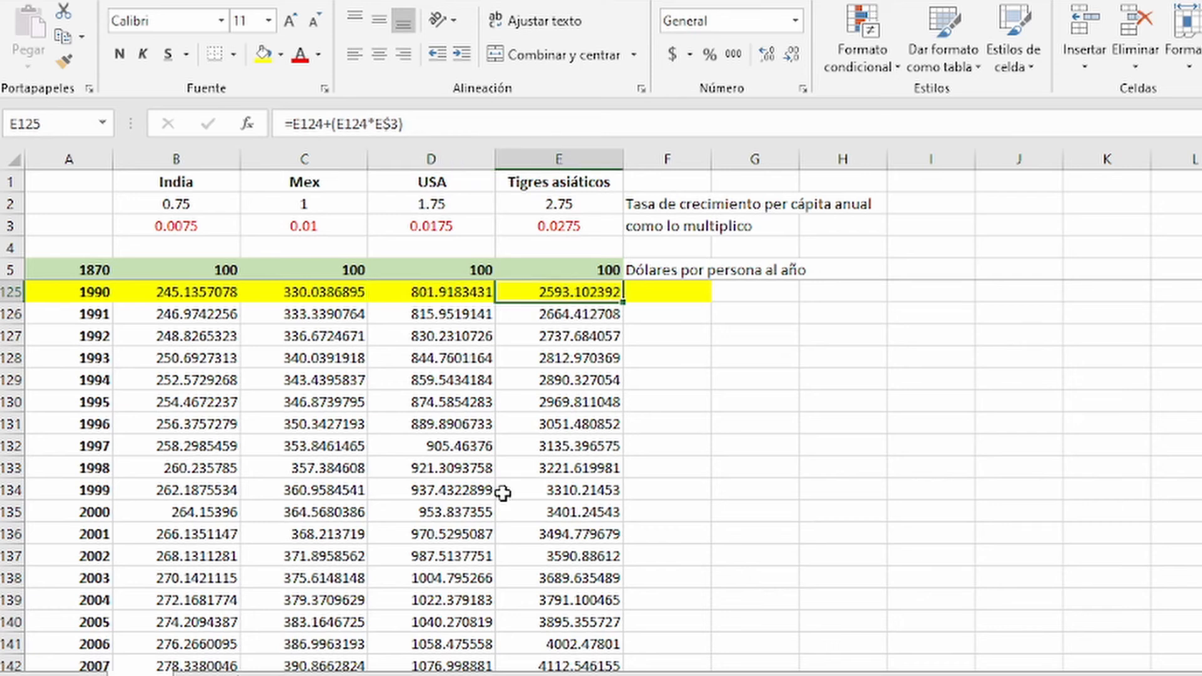
Compare the 2020 per-capita incomes of India, Mex, USA and Tigres asiáticos in row 155
{"action": "key", "text": "Down"}
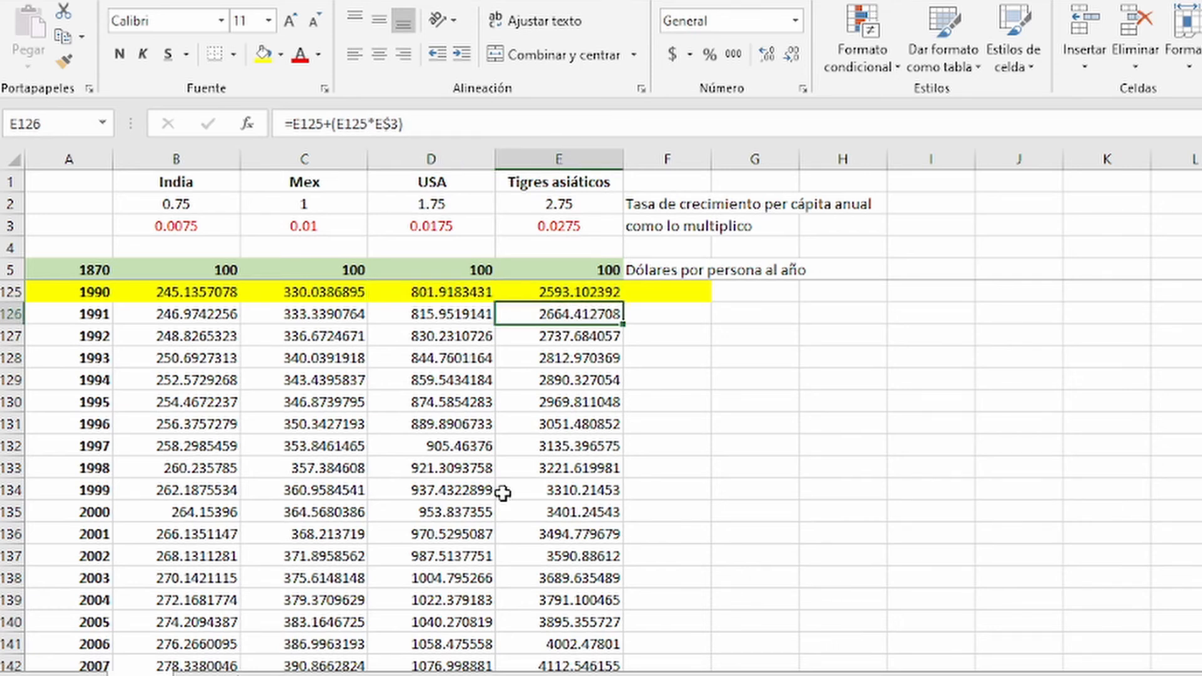
{"action": "key", "text": "Down"}
{"action": "key", "text": "Down"}
{"action": "key", "text": "Down"}
{"action": "key", "text": "Down"}
{"action": "key", "text": "Down"}
{"action": "key", "text": "Down"}
{"action": "key", "text": "Down"}
{"action": "key", "text": "Down"}
{"action": "key", "text": "Down"}
{"action": "key", "text": "Down"}
{"action": "key", "text": "Down"}
{"action": "key", "text": "Down"}
{"action": "key", "text": "Down"}
{"action": "key", "text": "Down"}
{"action": "key", "text": "Down"}
{"action": "key", "text": "Down"}
{"action": "key", "text": "Down"}
{"action": "key", "text": "Down"}
{"action": "key", "text": "Down"}
{"action": "key", "text": "Down"}
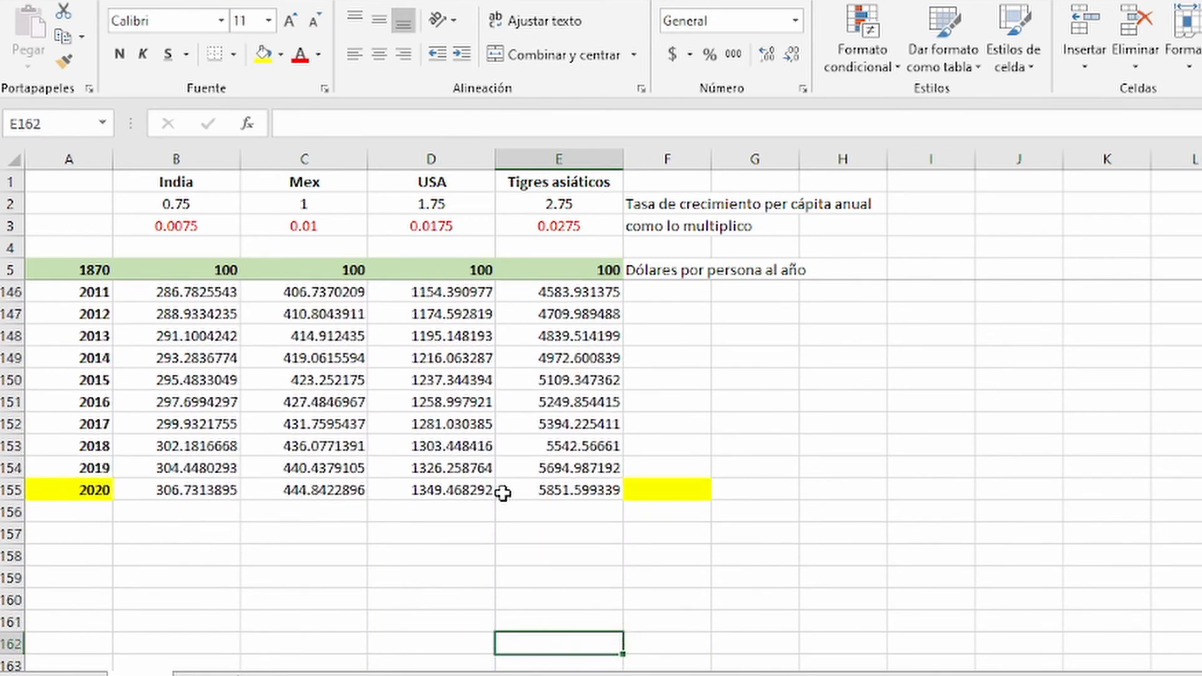
{"action": "key", "text": "Down"}
{"action": "key", "text": "Down"}
{"action": "key", "text": "Down"}
{"action": "key", "text": "Down"}
{"action": "key", "text": "Down"}
{"action": "key", "text": "Down"}
{"action": "key", "text": "Down"}
{"action": "key", "text": "Down"}
{"action": "key", "text": "Down"}
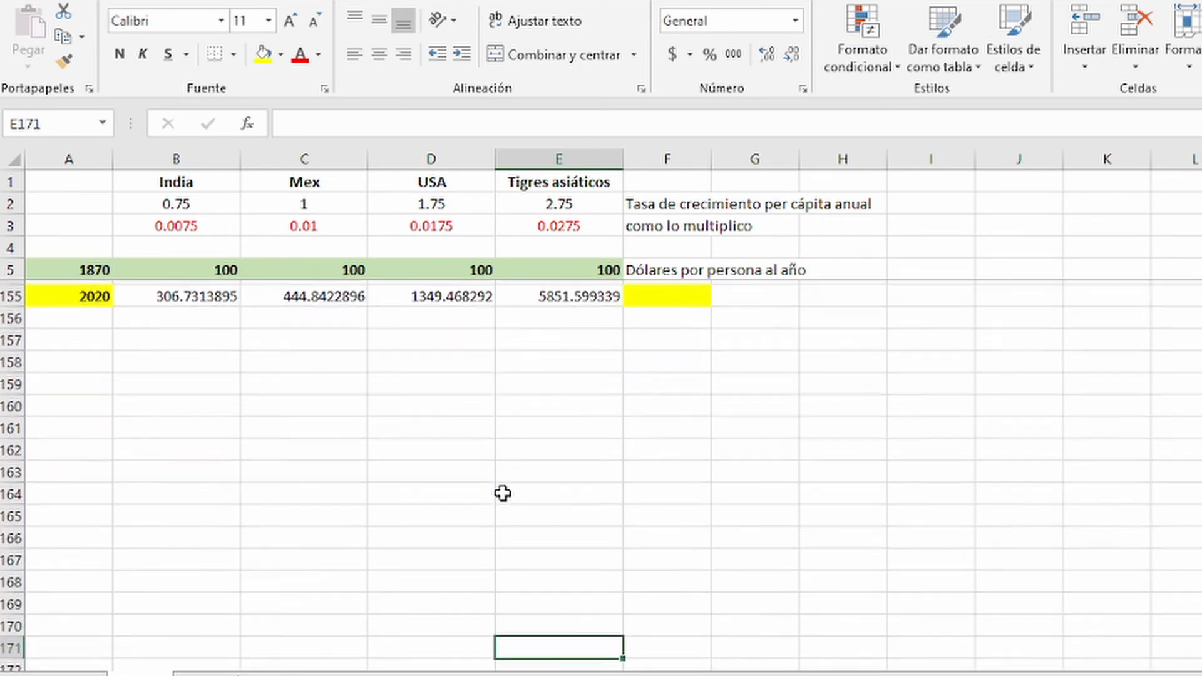
{"action": "key", "text": "Up"}
{"action": "key", "text": "Up"}
{"action": "key", "text": "Up"}
{"action": "key", "text": "Up"}
{"action": "key", "text": "Up"}
{"action": "key", "text": "Up"}
{"action": "key", "text": "Up"}
{"action": "key", "text": "Up"}
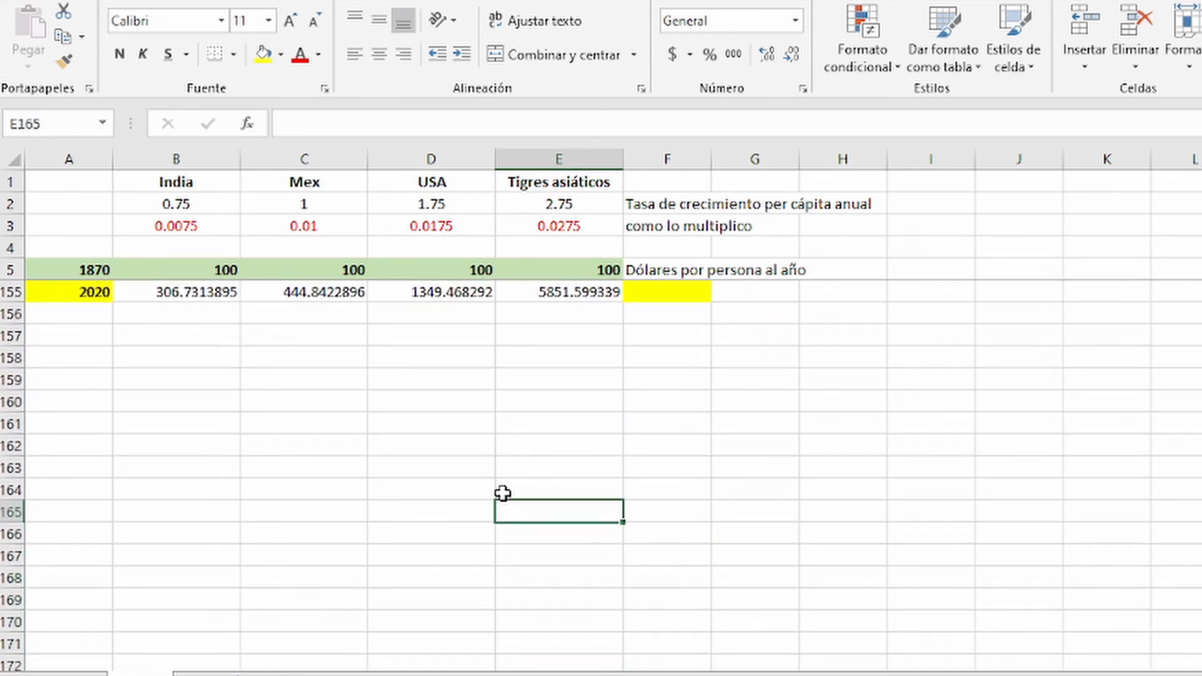
{"action": "key", "text": "Left"}
{"action": "key", "text": "Left"}
{"action": "key", "text": "Left"}
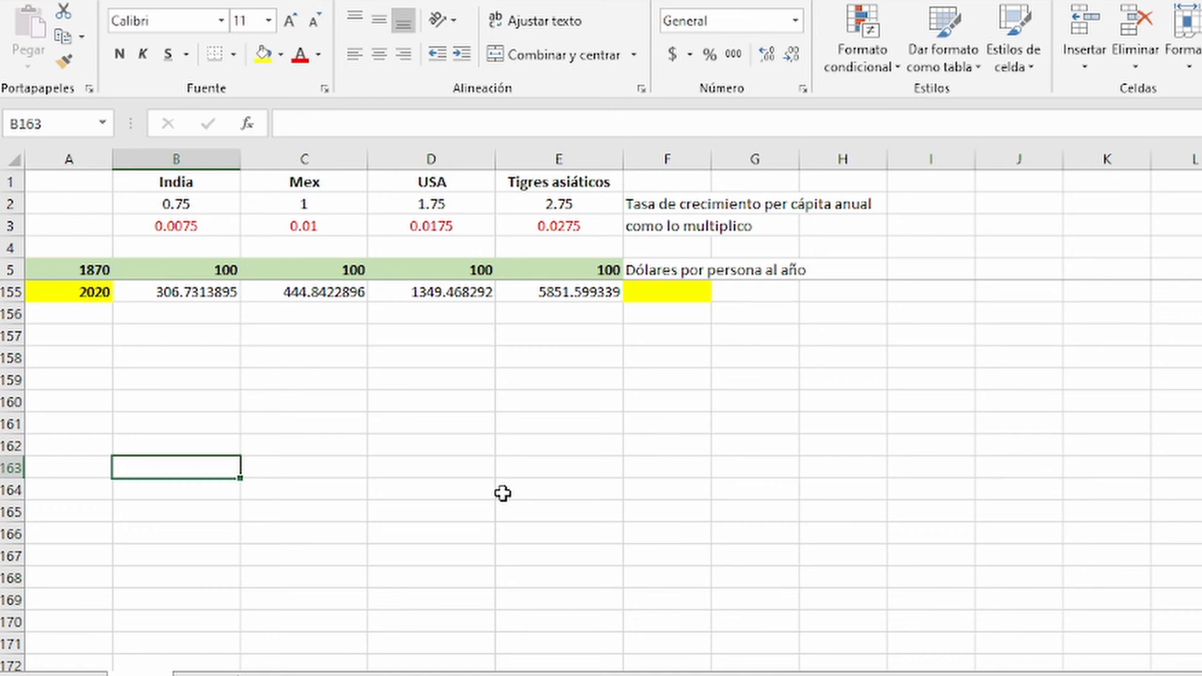
{"action": "key", "text": "Up"}
{"action": "key", "text": "Up"}
{"action": "key", "text": "Up"}
{"action": "key", "text": "Up"}
{"action": "key", "text": "Up"}
{"action": "key", "text": "Up"}
{"action": "key", "text": "Up"}
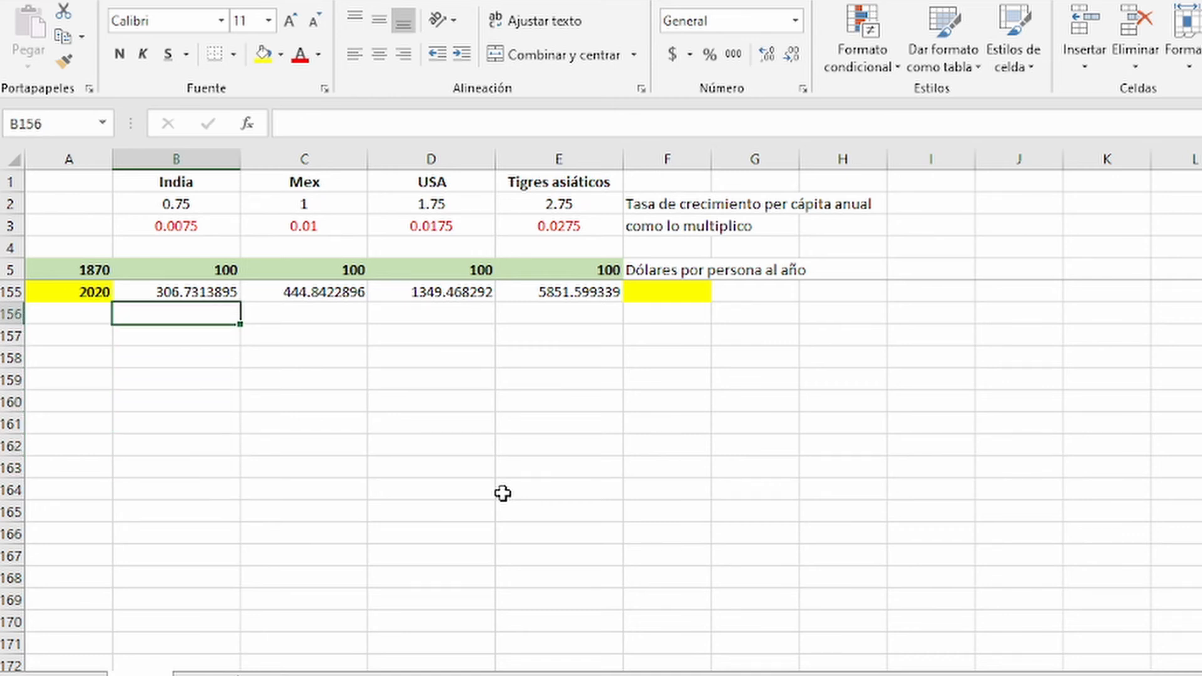
{"action": "key", "text": "Up"}
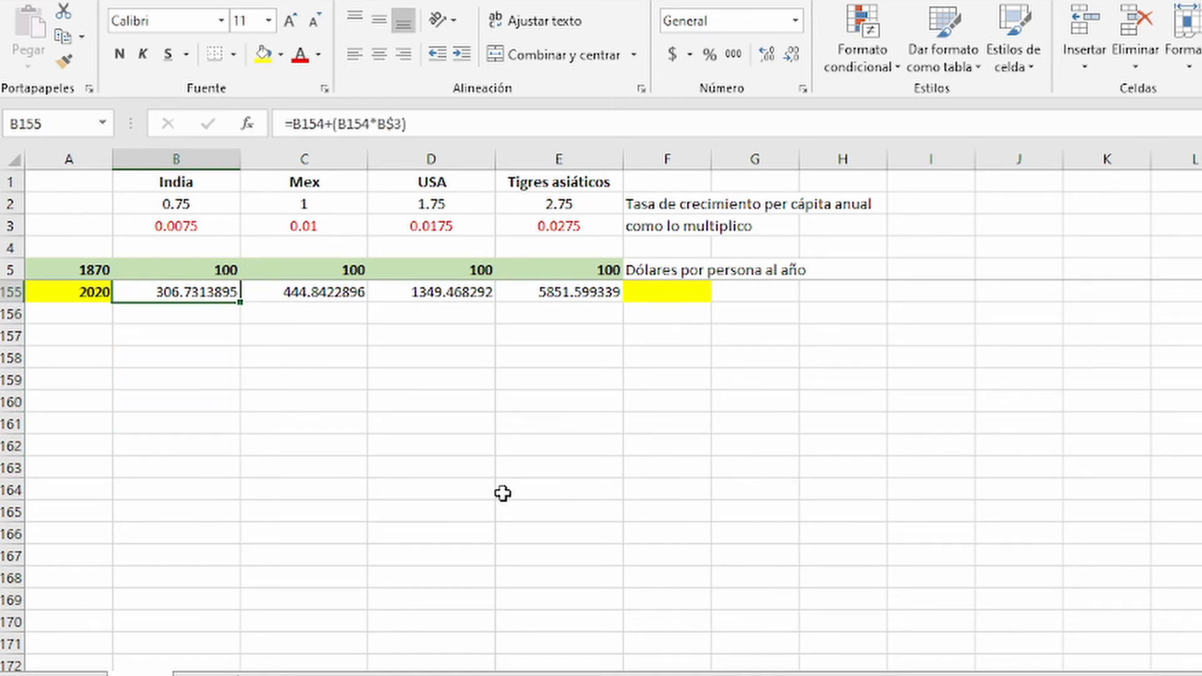
{"action": "key", "text": "Right"}
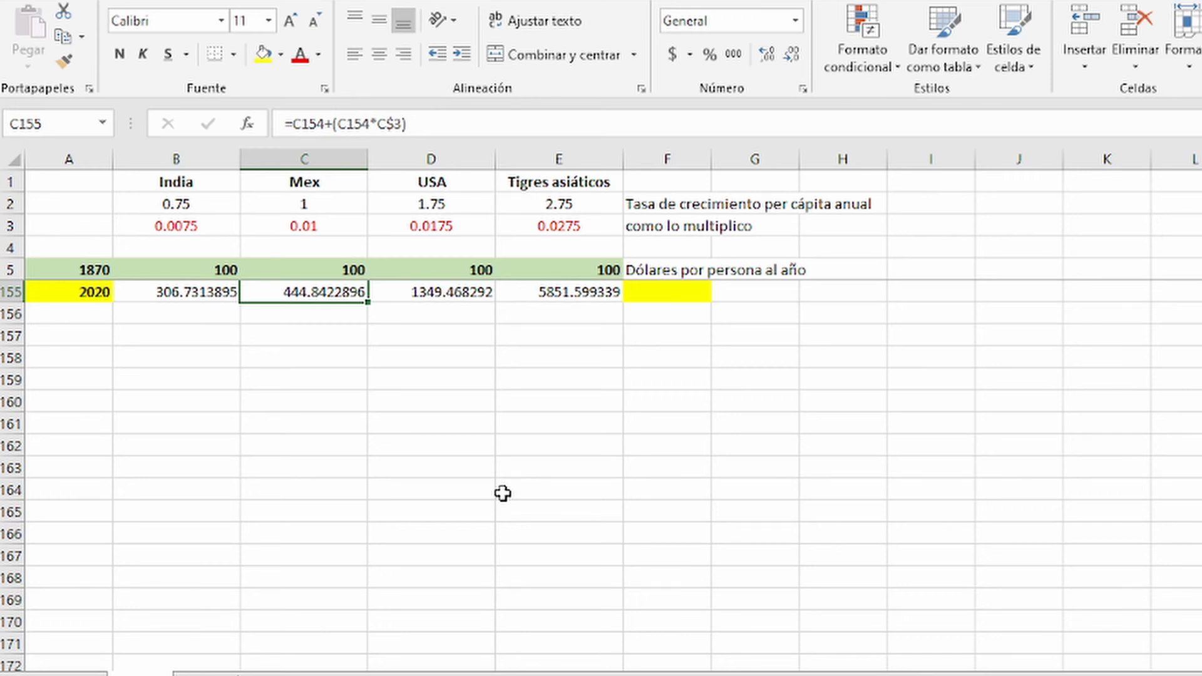
{"action": "key", "text": "Right"}
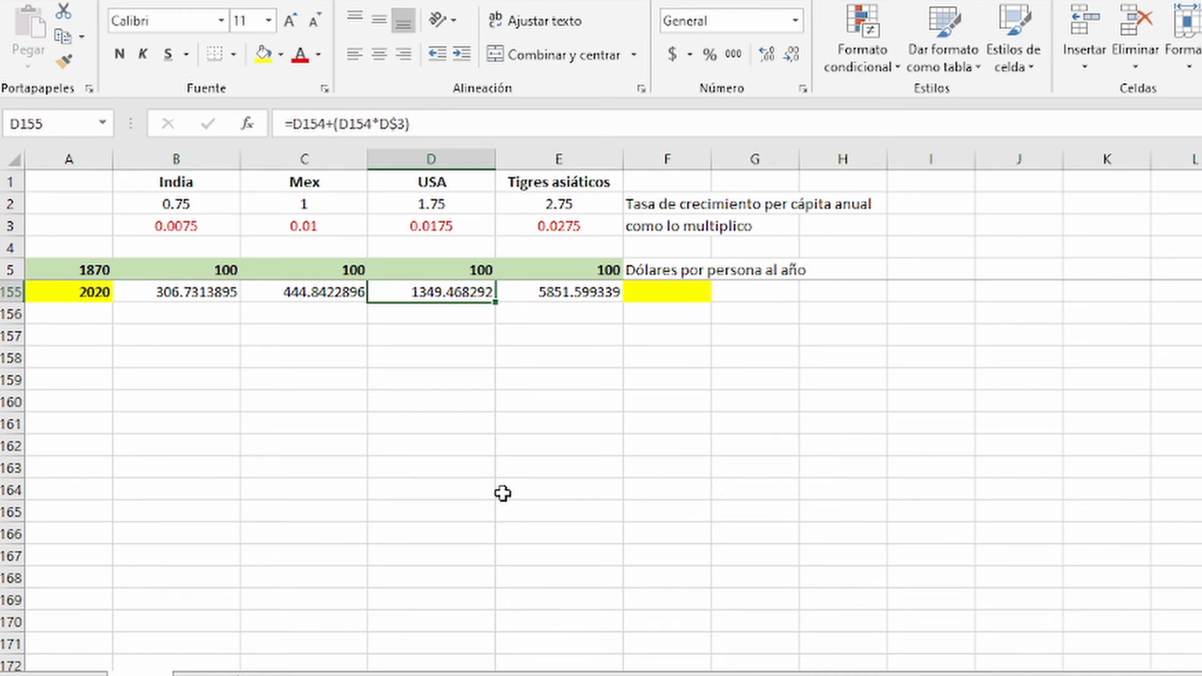
{"action": "key", "text": "Right"}
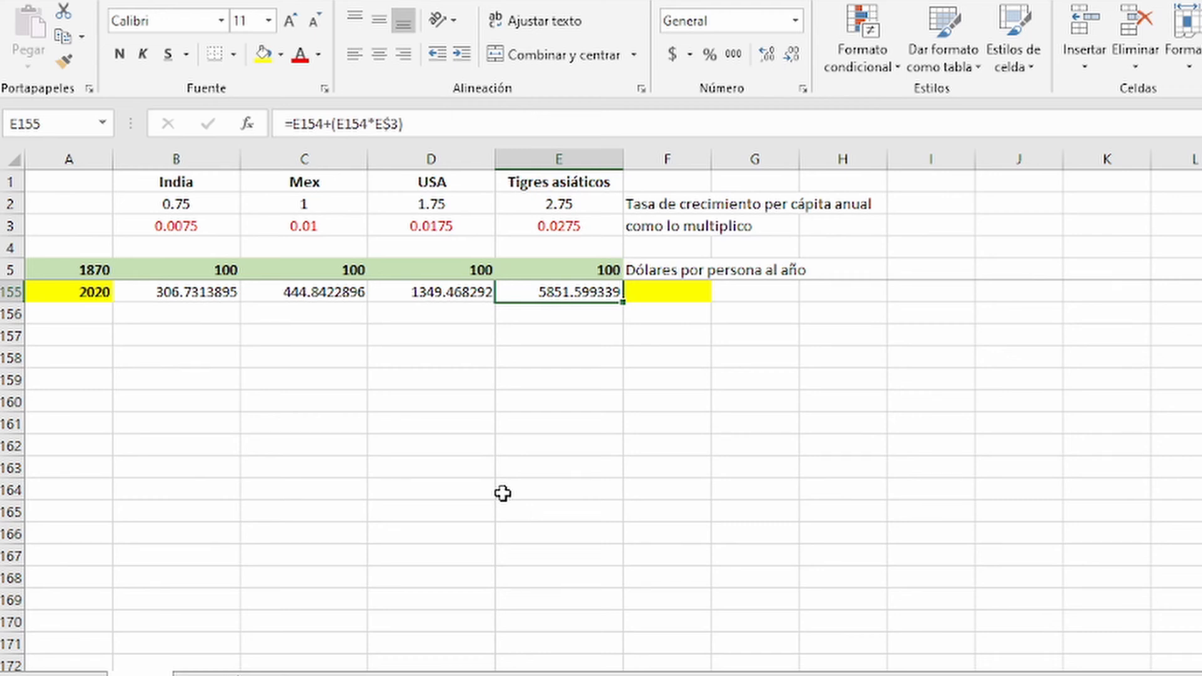
{"action": "key", "text": "Right"}
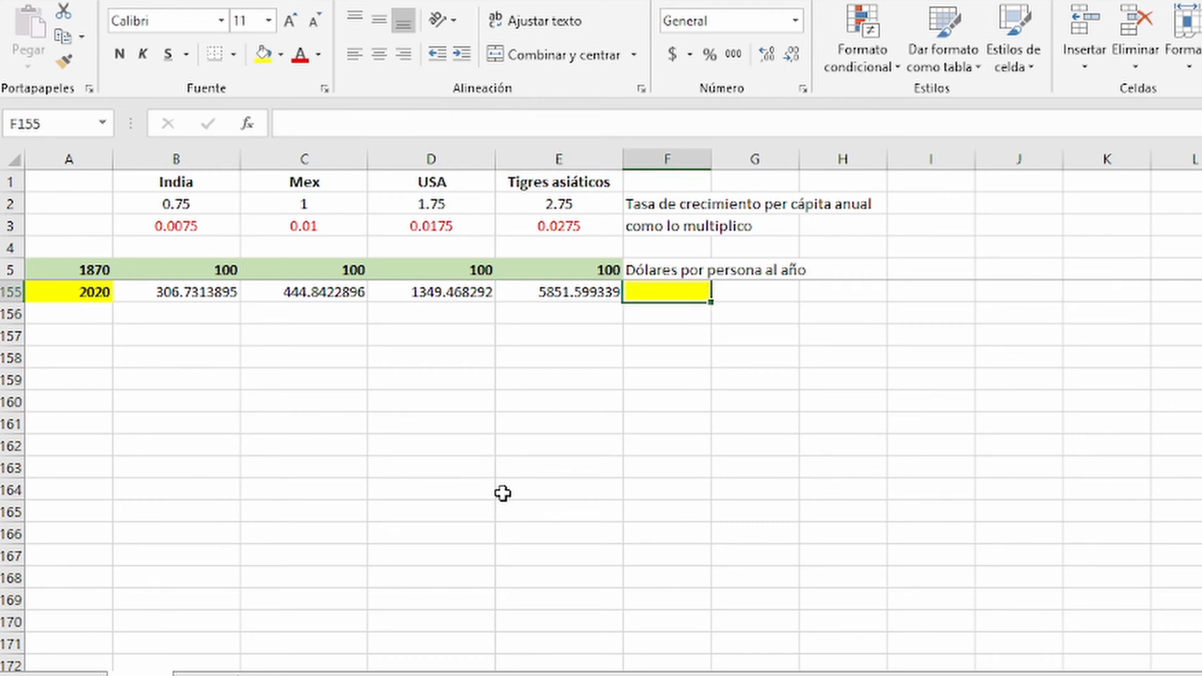
{"action": "key", "text": "Left"}
{"action": "key", "text": "Left"}
{"action": "key", "text": "Right"}
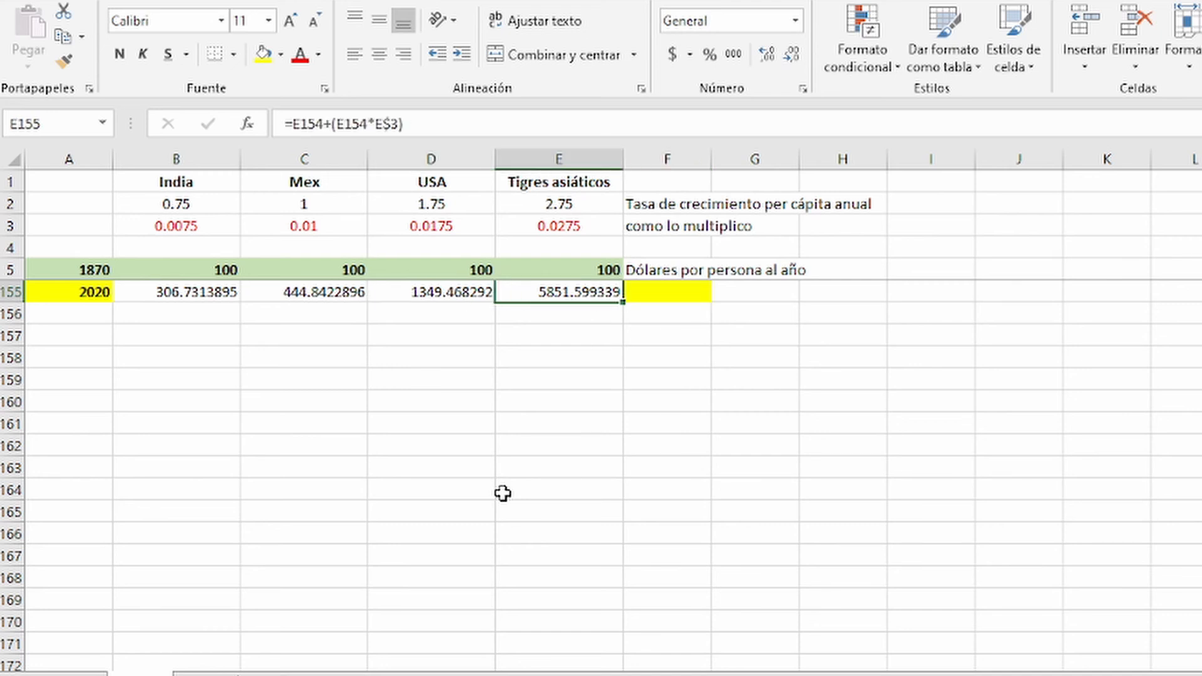